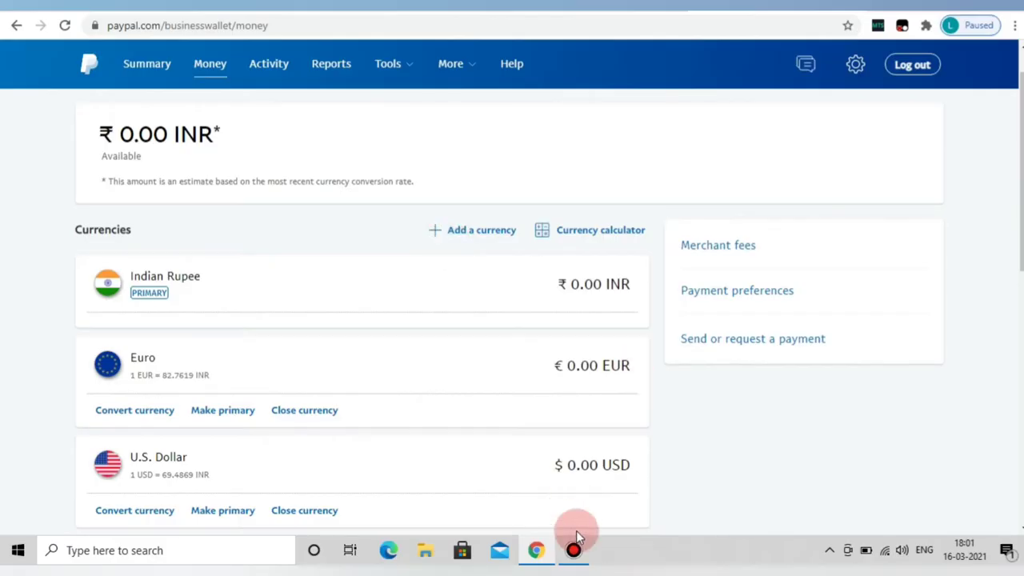
Start a Euro currency conversion, then go to the Summary dashboard and open Reports
click(573, 550)
click(890, 210)
scroll(192, 243, down, 1)
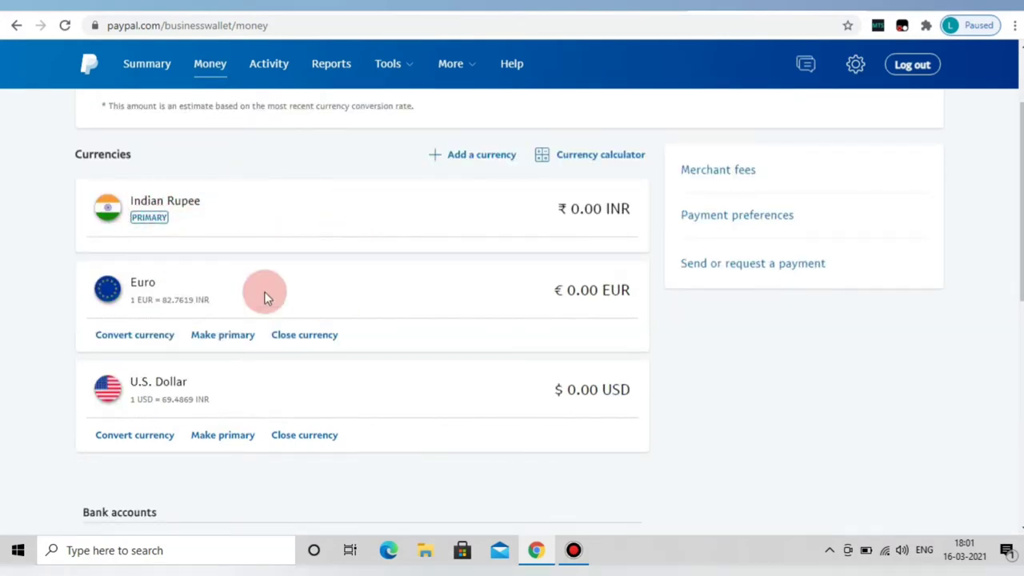
click(136, 336)
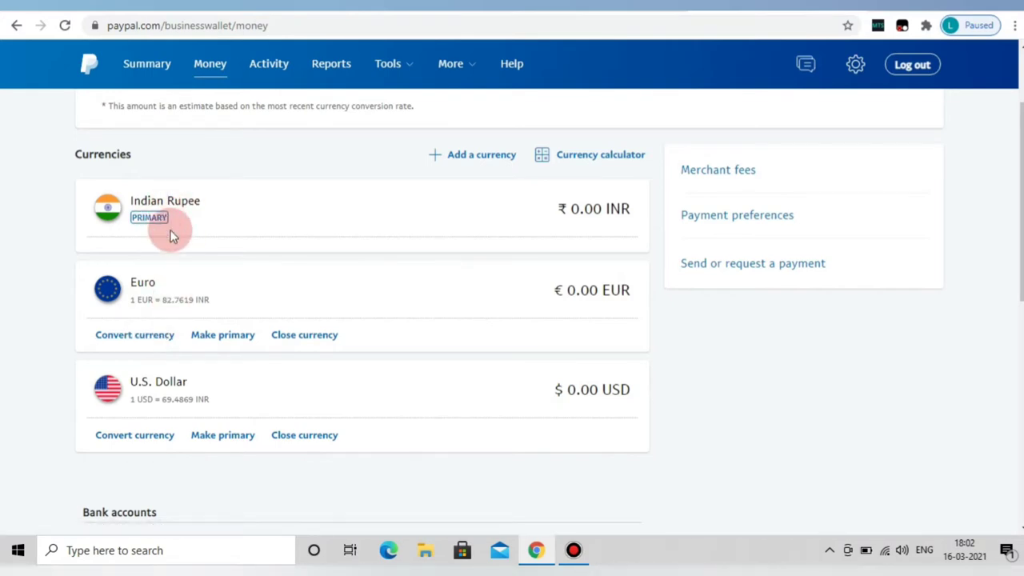
click(133, 337)
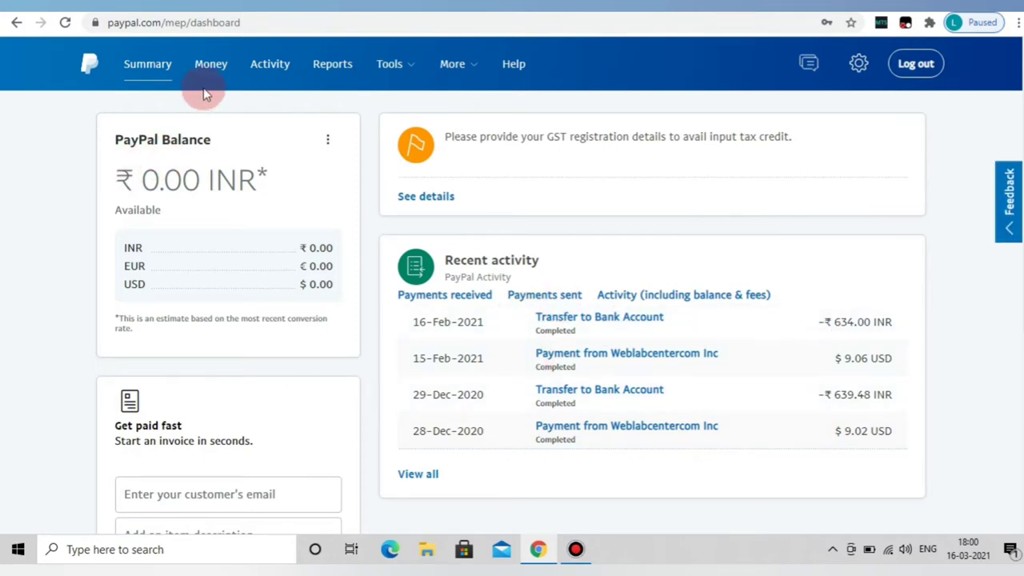
click(339, 72)
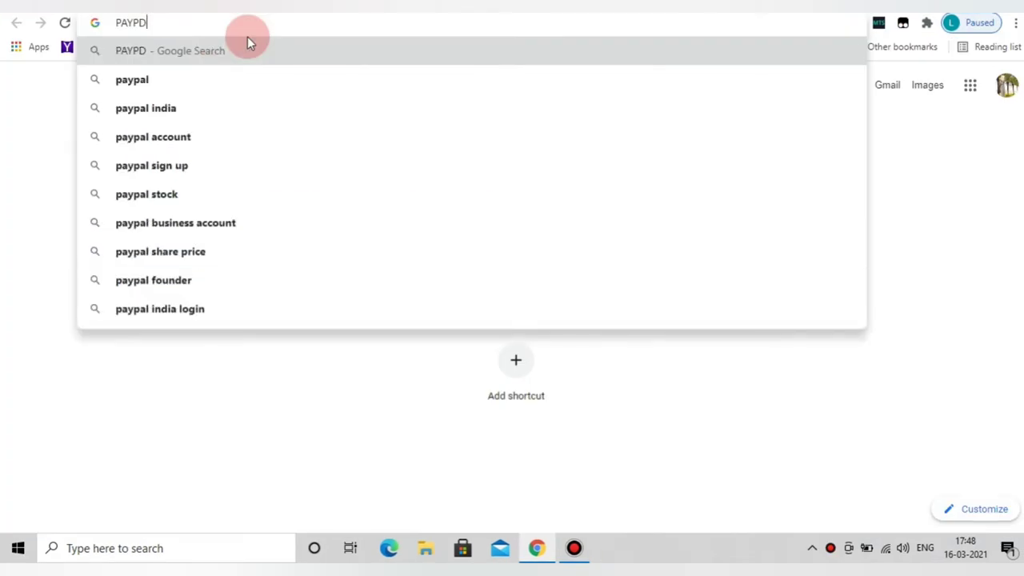
Search Google for 'paypal login' and open the PayPal Official India Site result
key(BackSpace)
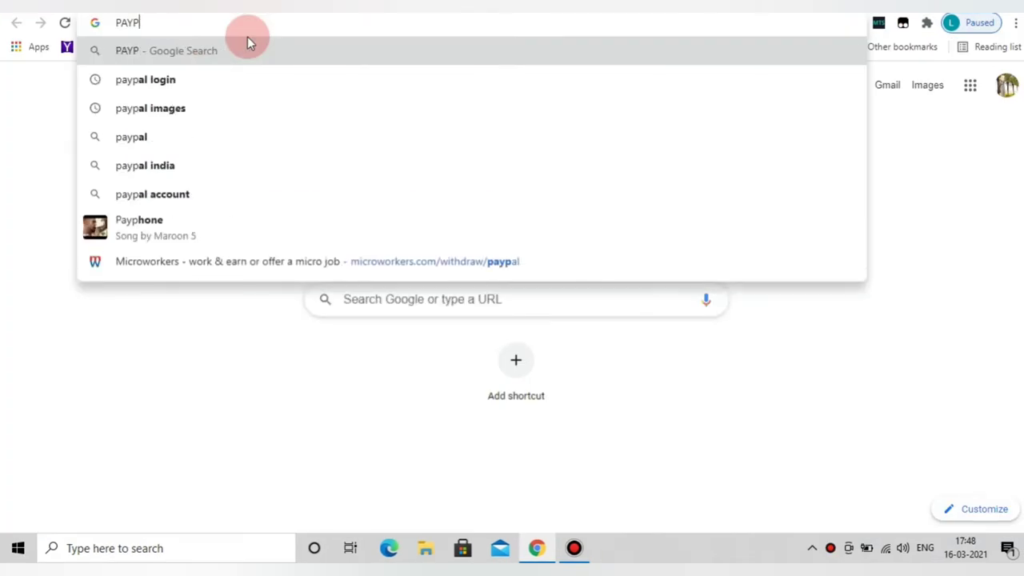
text(A)
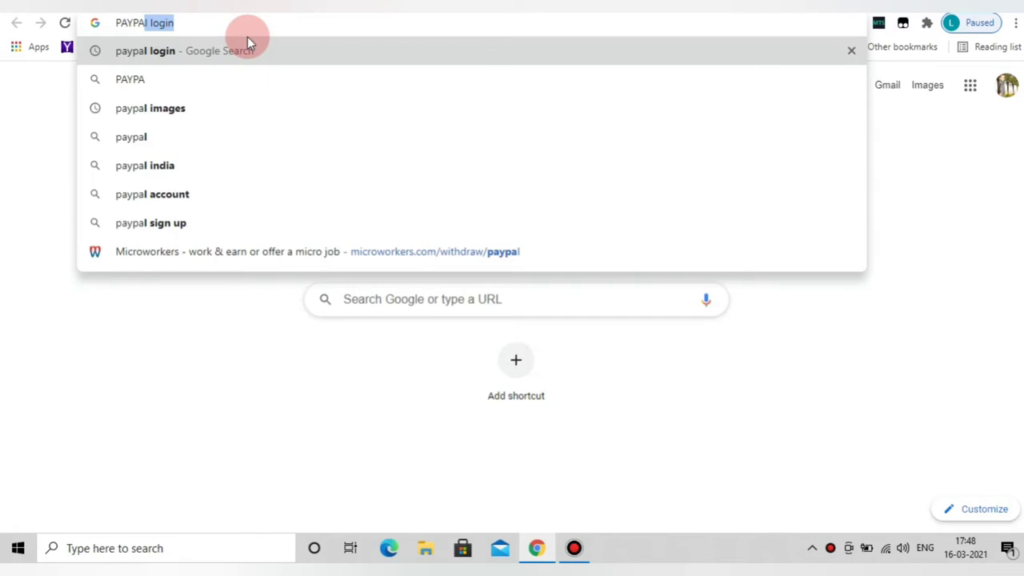
click(247, 40)
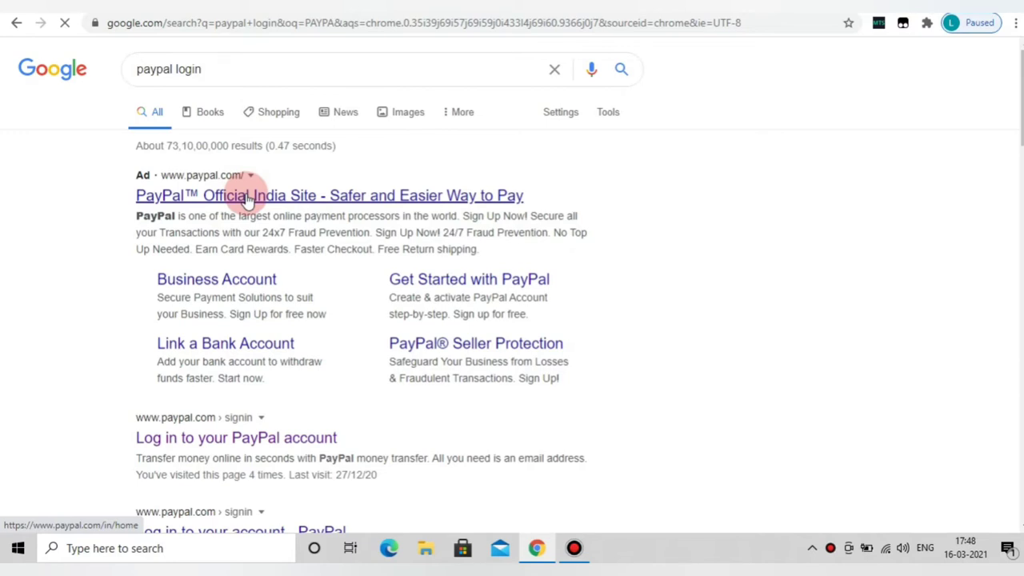
click(248, 199)
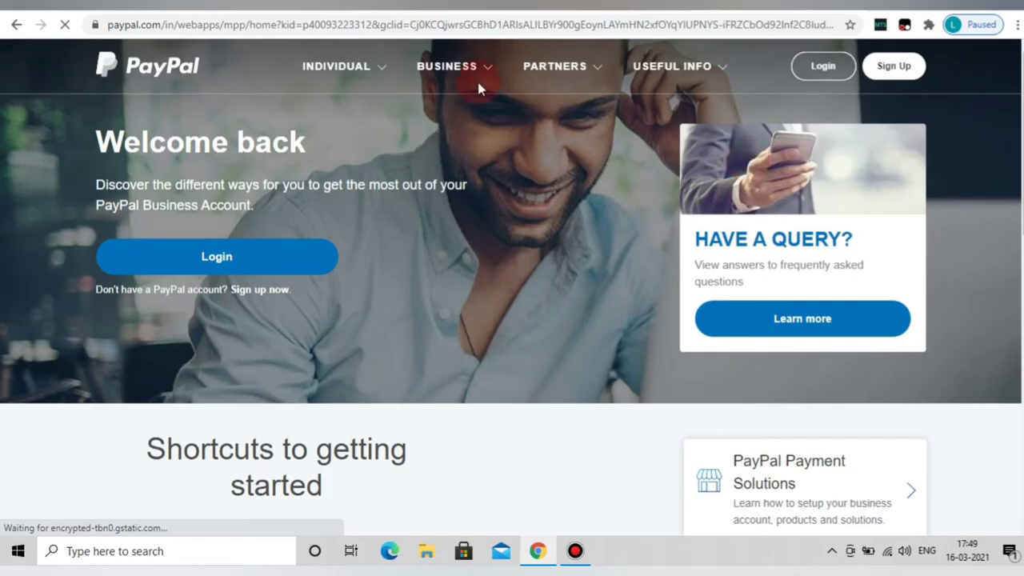
Start a new sign-up from the PayPal India home page
scroll(414, 161, down, 5)
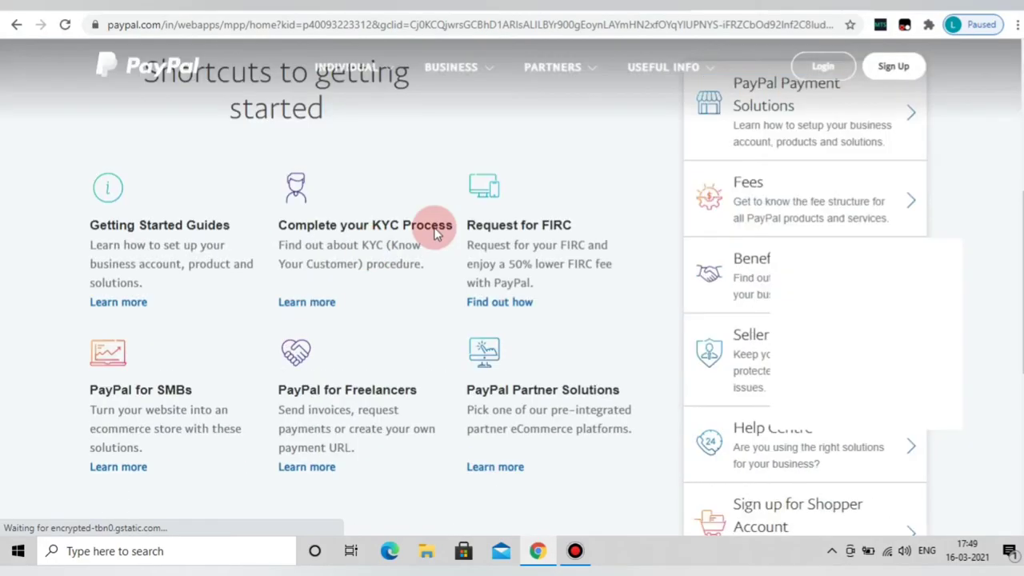
scroll(548, 226, up, 3)
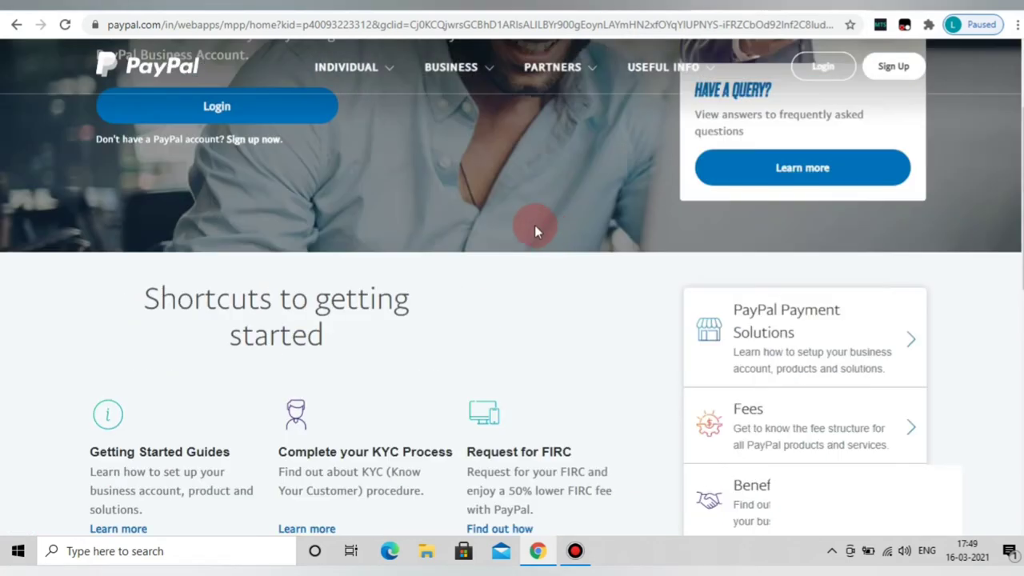
scroll(755, 199, up, 2)
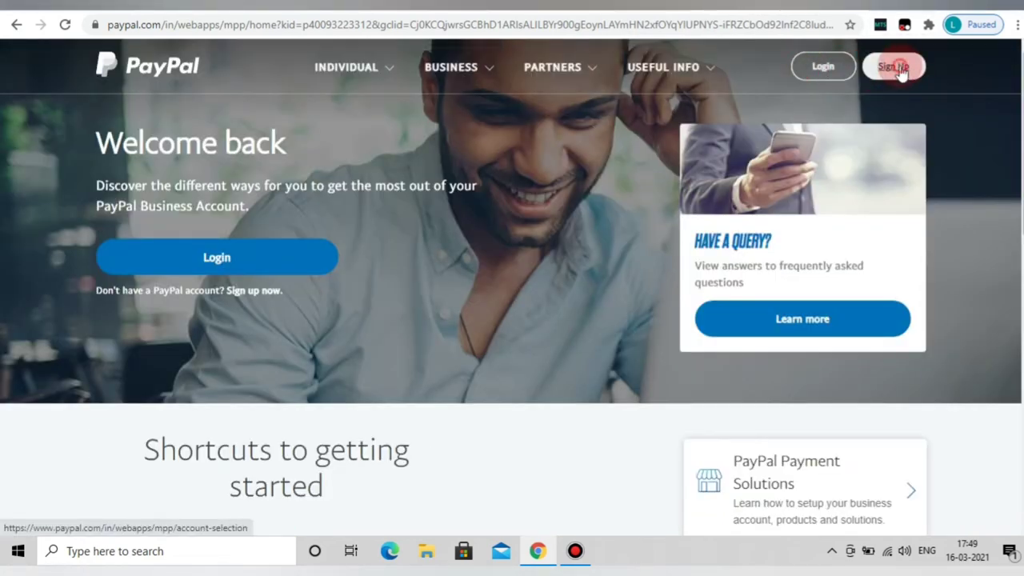
click(900, 71)
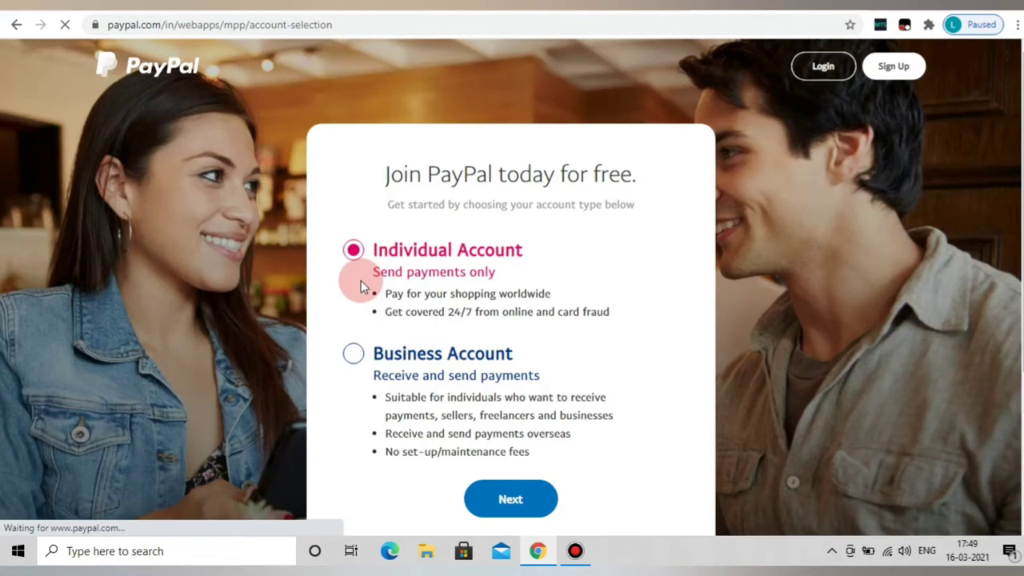
Choose Individual Account as the account type and continue
scroll(361, 282, down, 1)
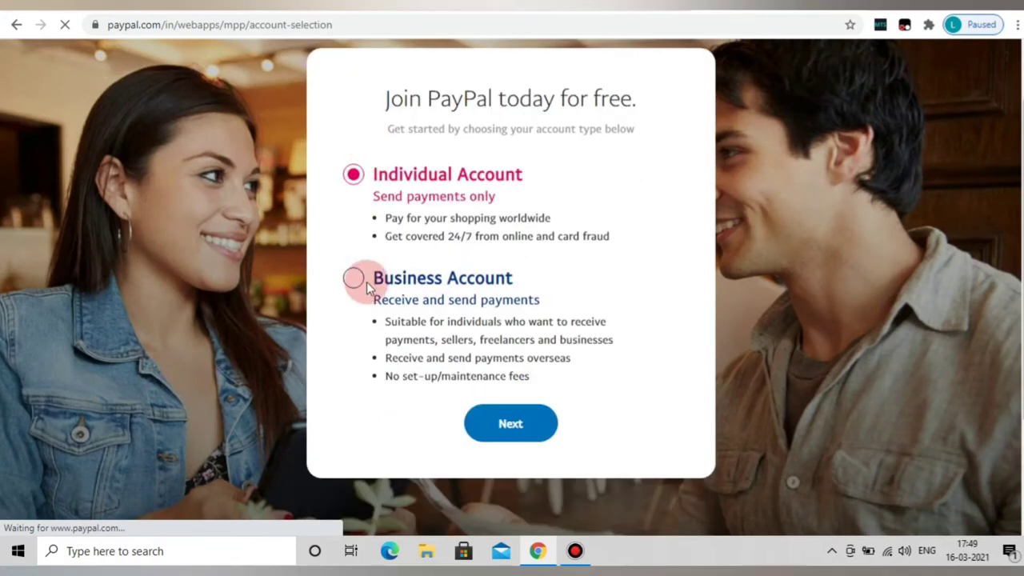
click(355, 281)
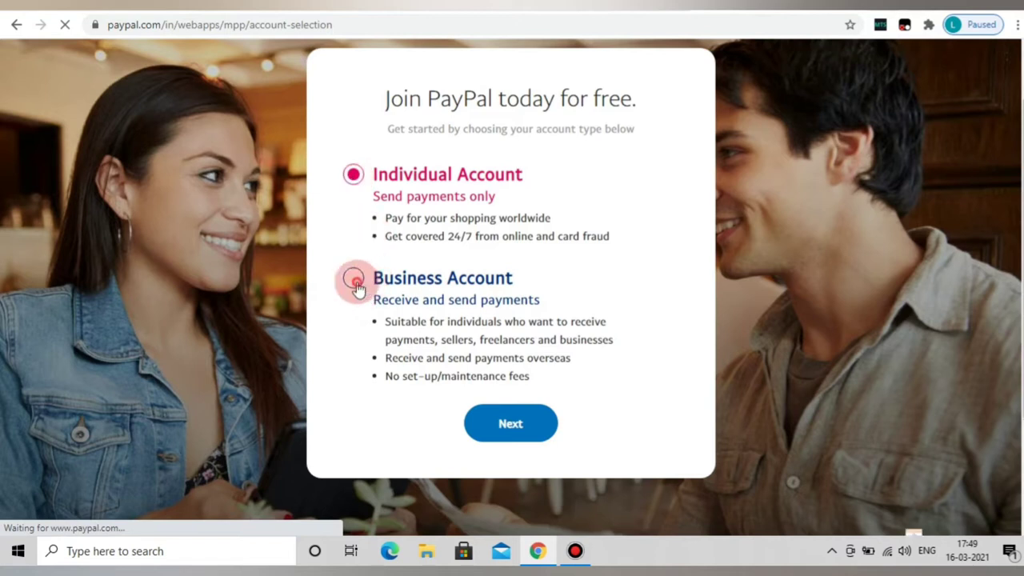
click(354, 176)
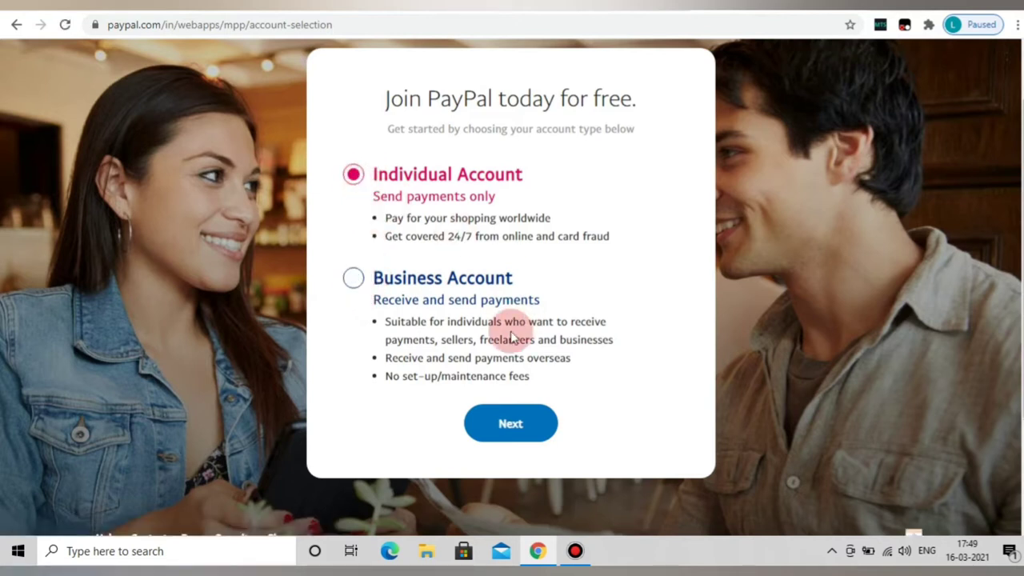
click(515, 429)
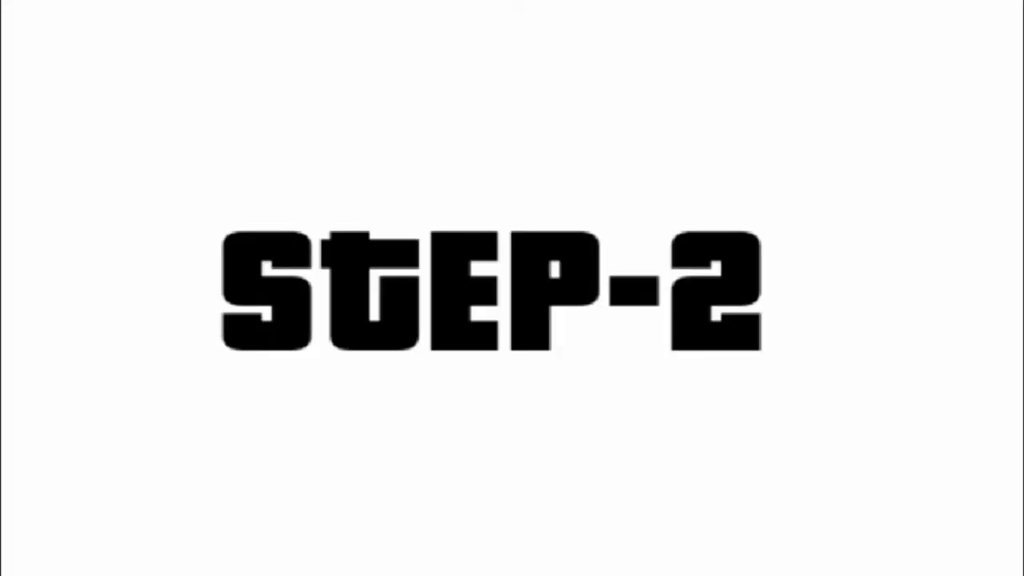
Enter and submit the mobile number, then type the six-digit SMS verification code
click(429, 206)
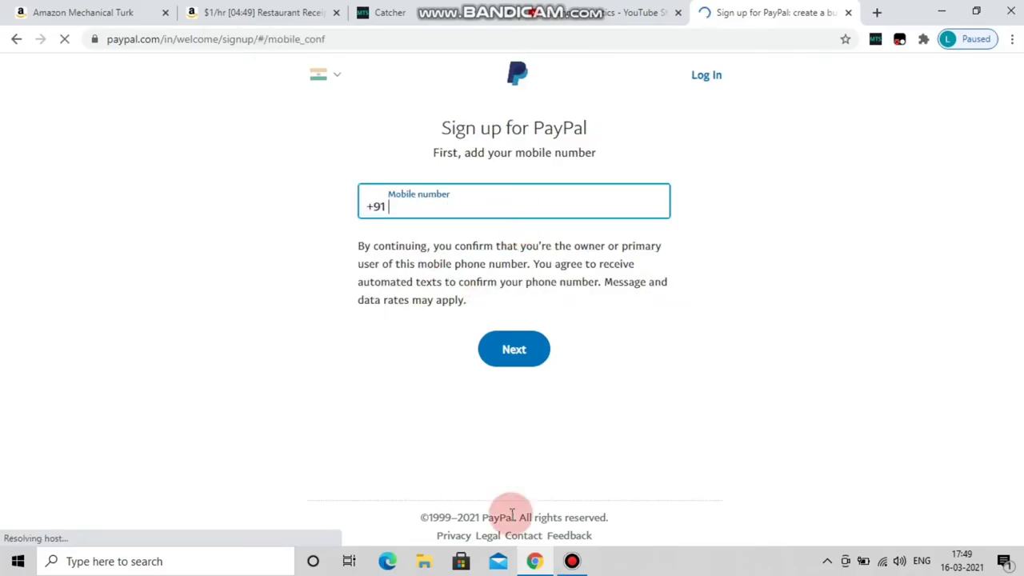
click(465, 198)
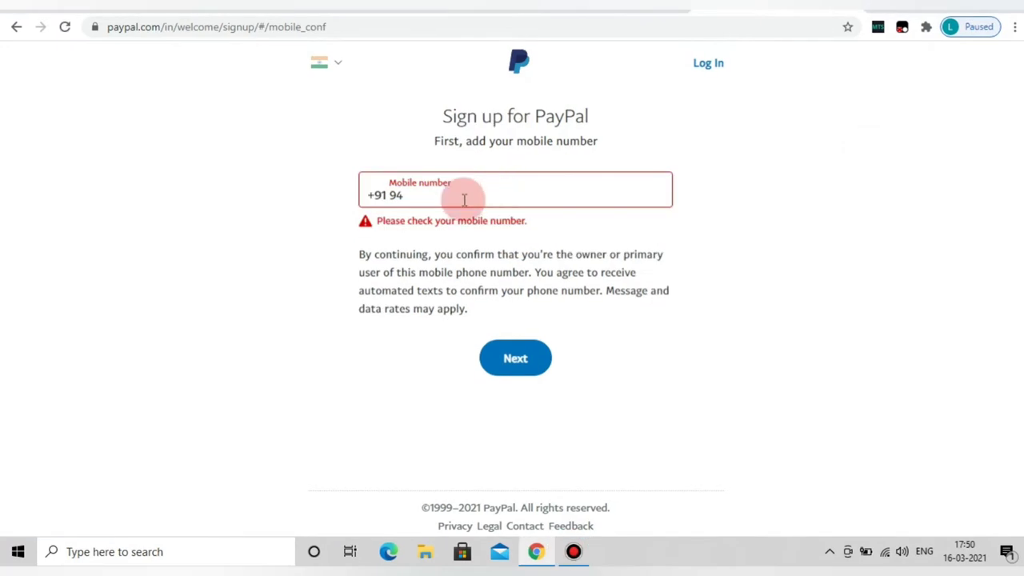
click(424, 193)
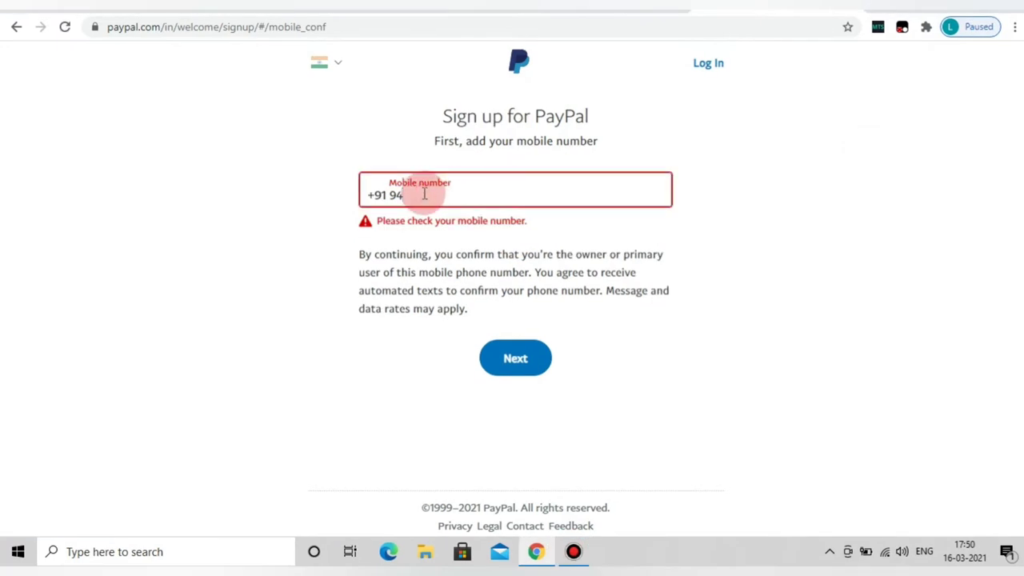
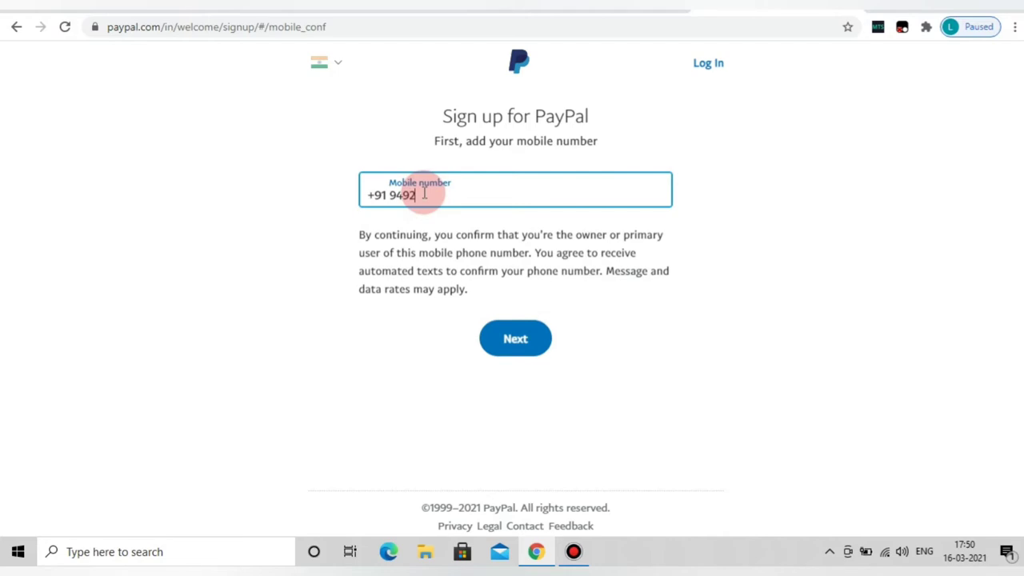
click(516, 342)
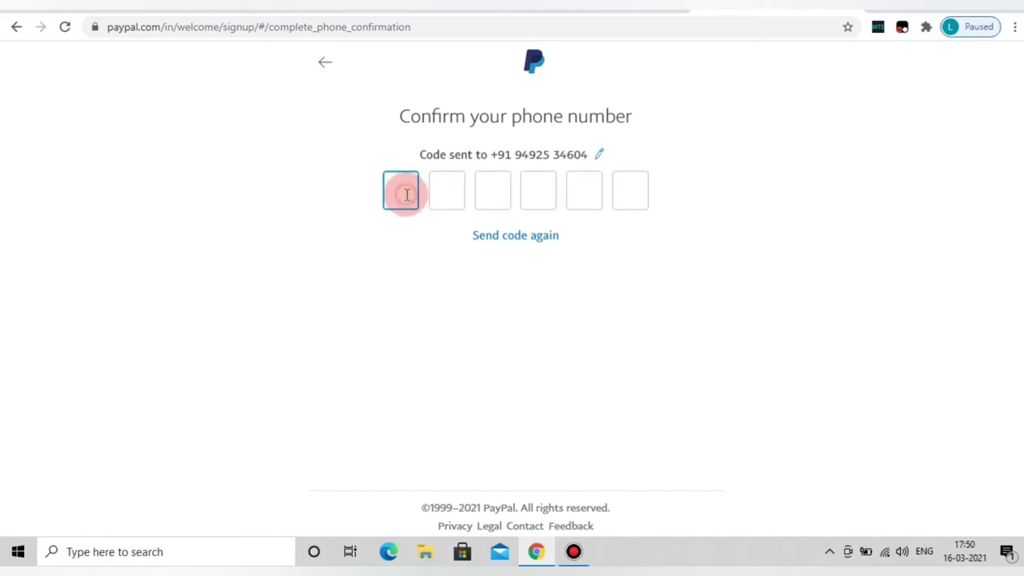
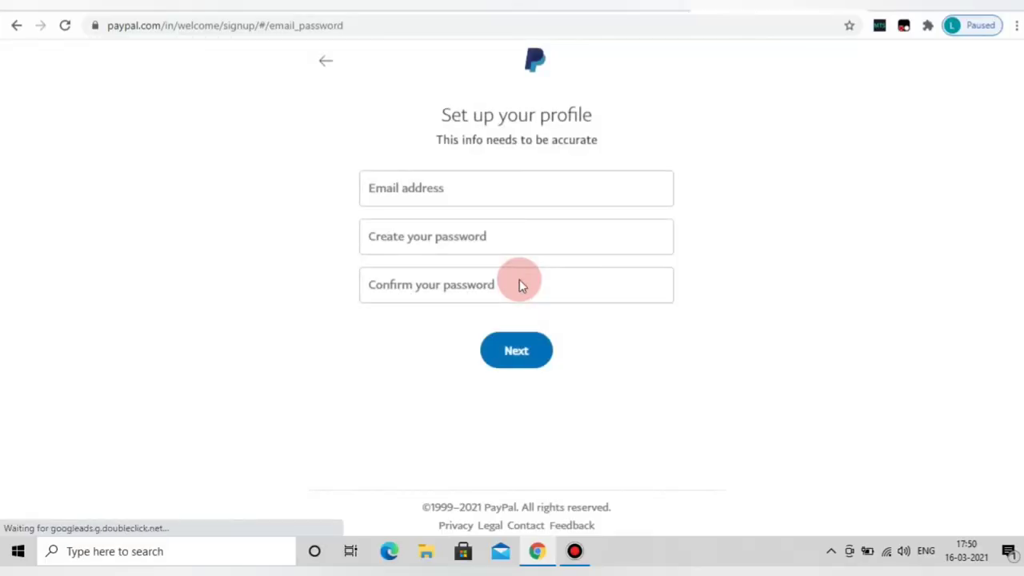
Enter the account email and a matching password twice, dismiss Google's suggestion, and submit
click(499, 187)
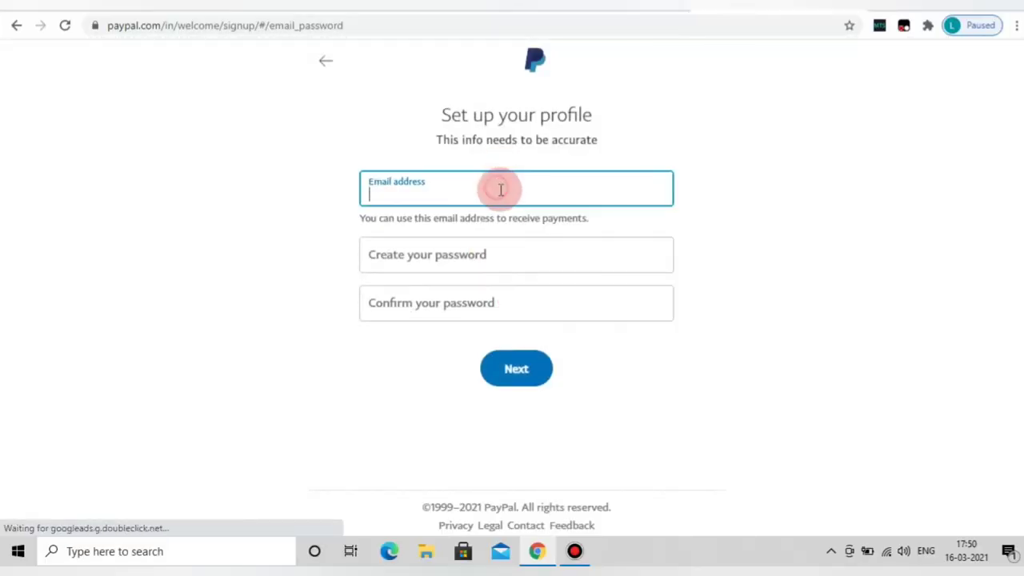
key(Tab)
key(Tab)
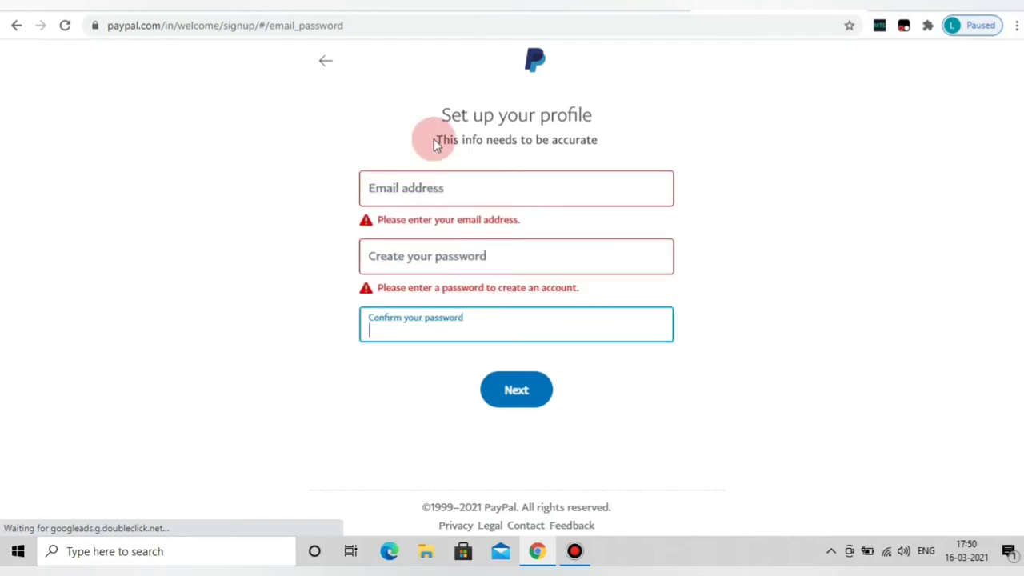
click(453, 189)
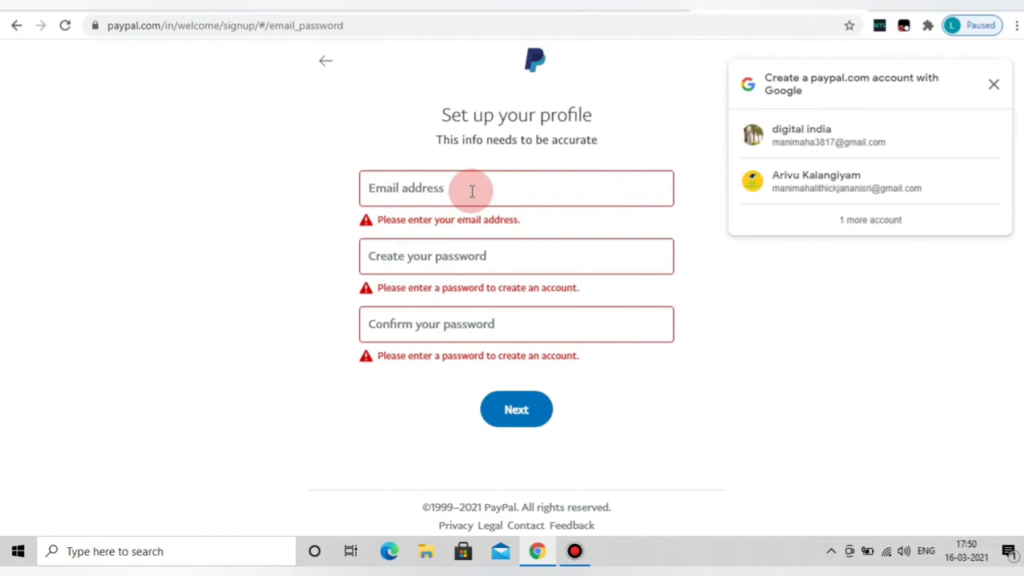
click(996, 84)
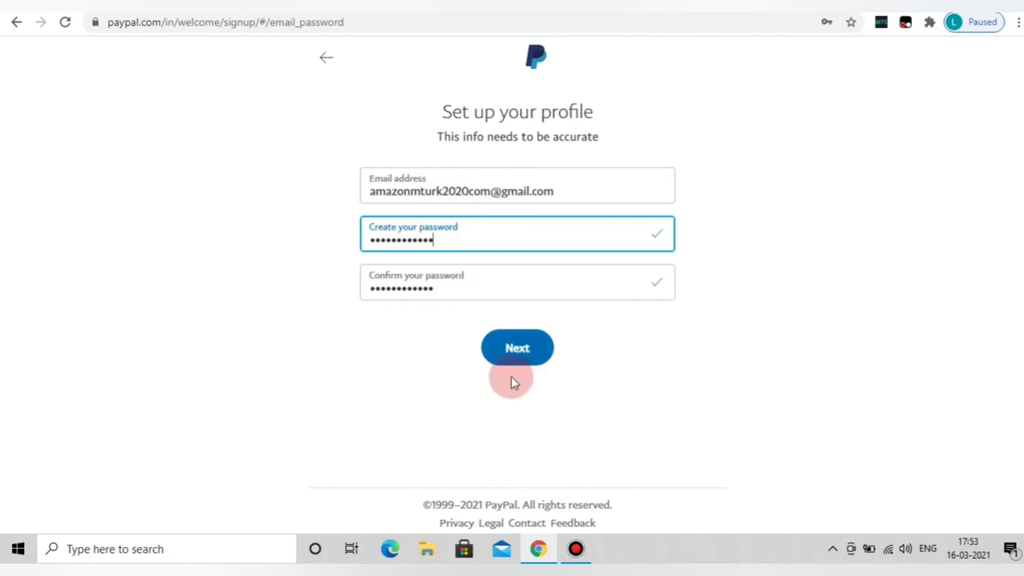
click(530, 350)
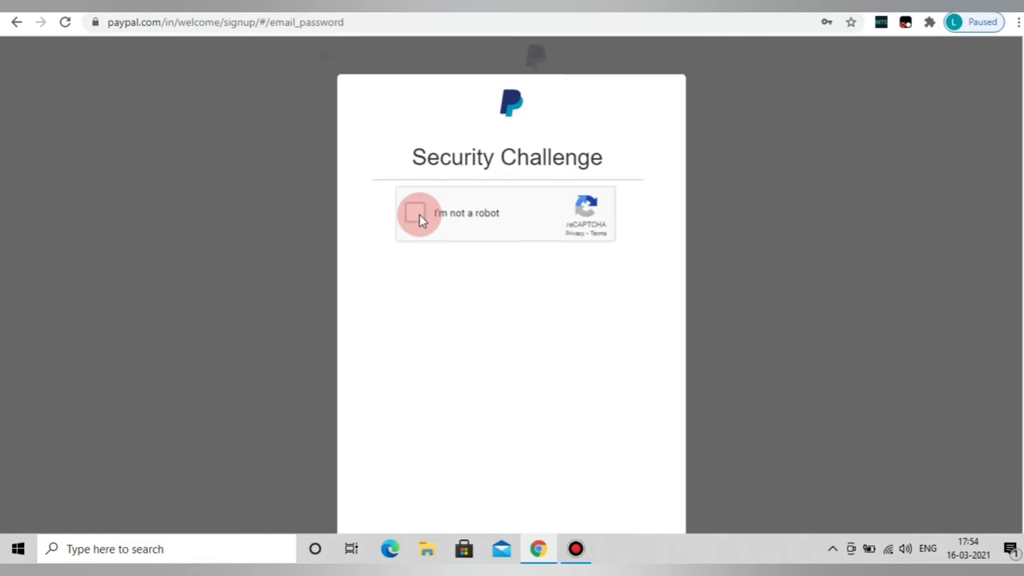
Tick 'I'm not a robot', select the three tractor images, and verify
click(415, 215)
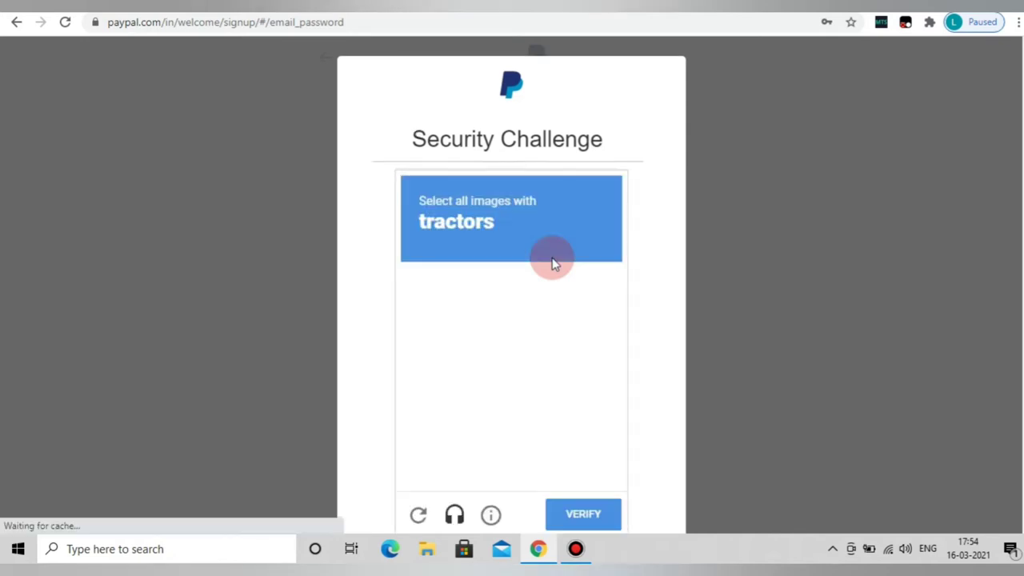
click(518, 326)
click(440, 465)
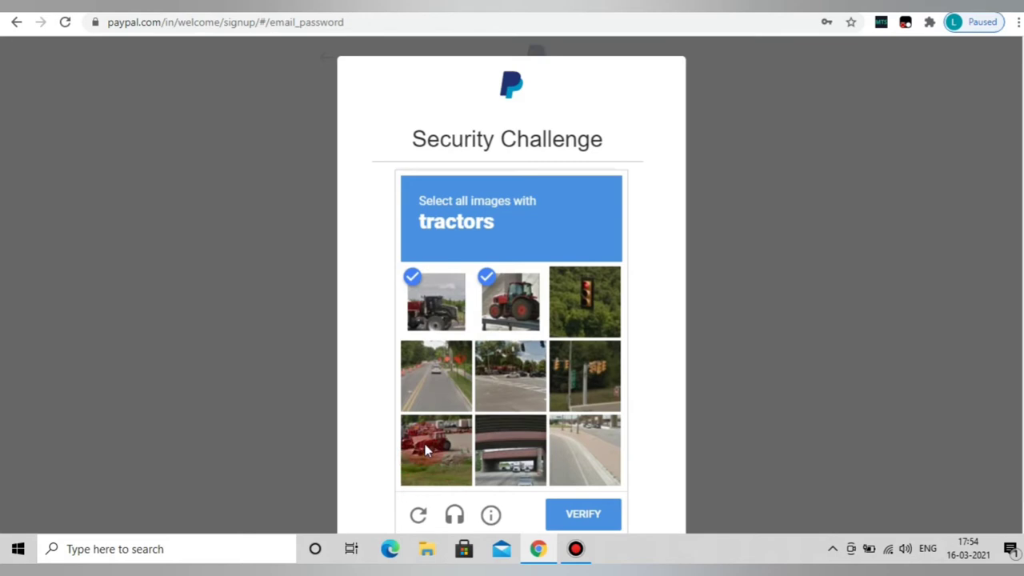
click(414, 468)
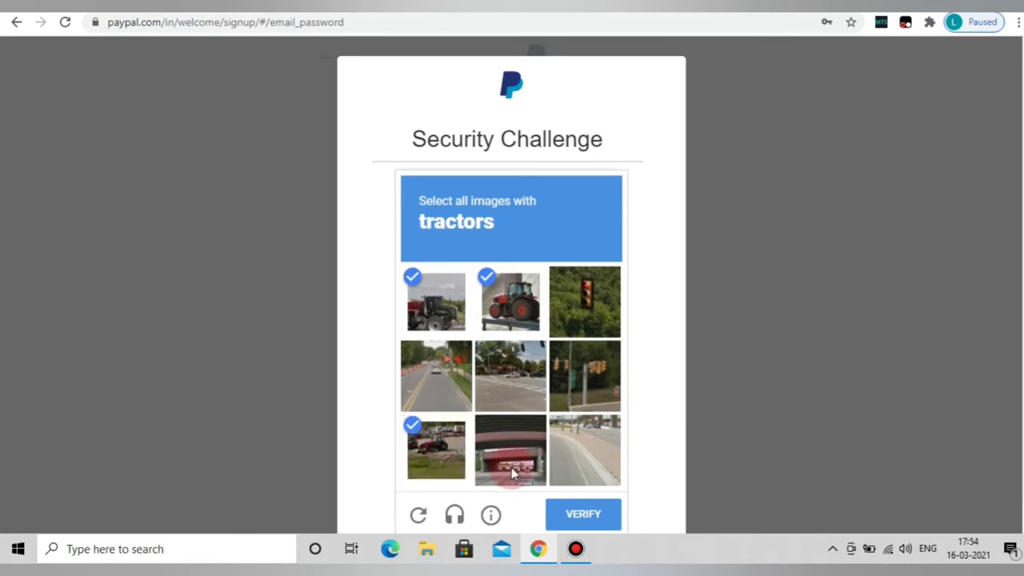
click(588, 513)
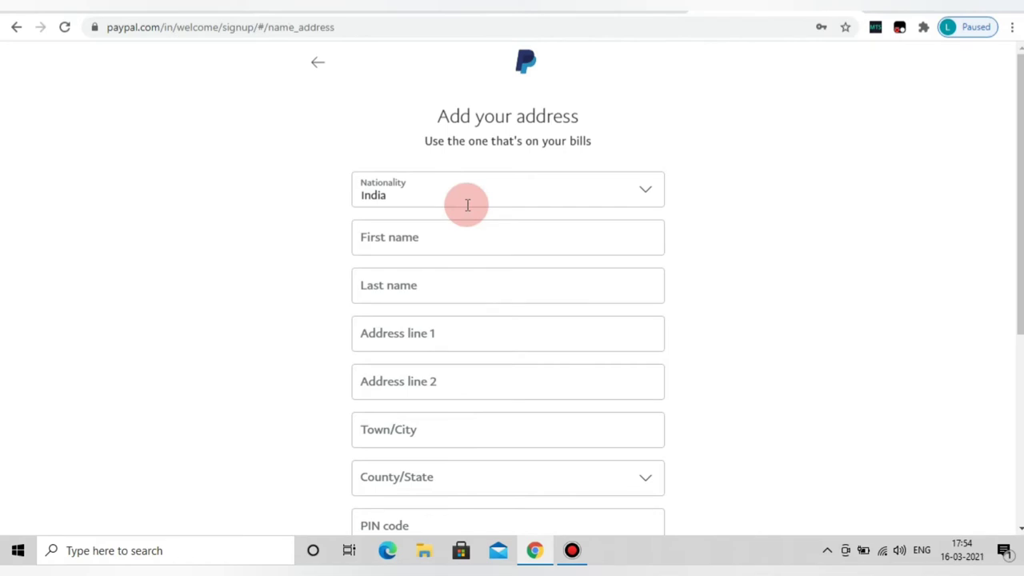
Move through the first name, last name, both address lines and town or city fields
scroll(468, 205, down, 3)
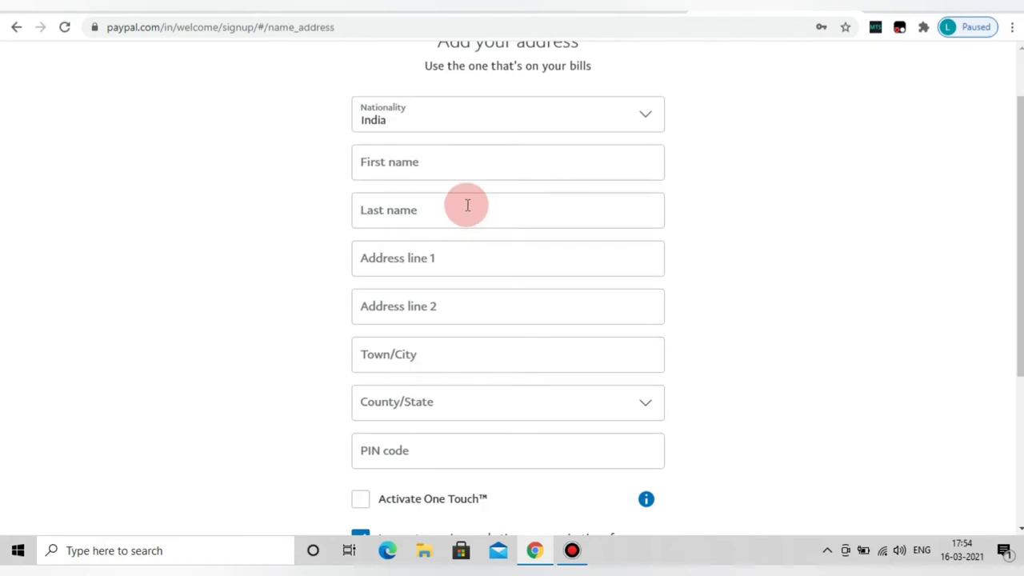
scroll(496, 293, up, 3)
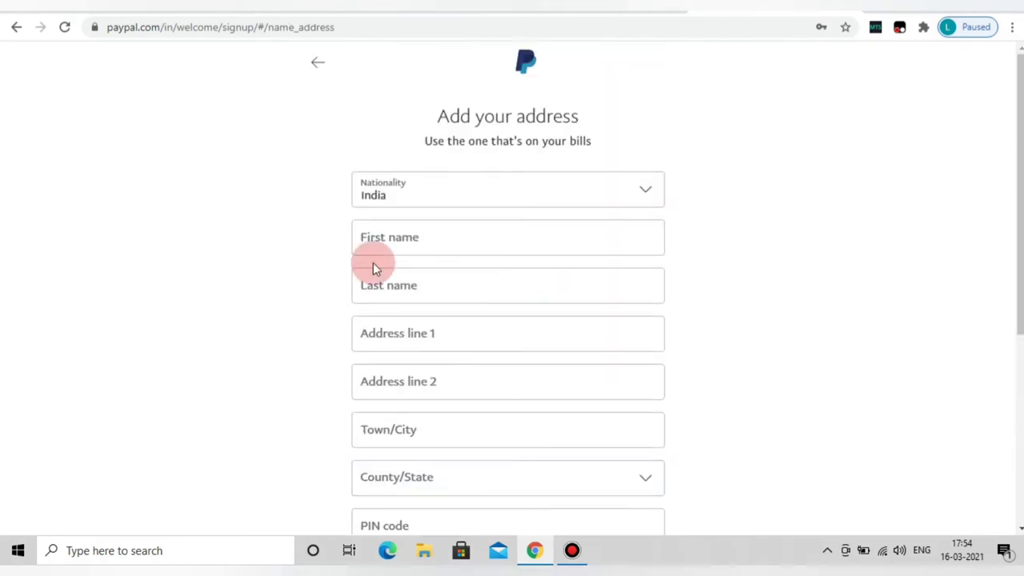
click(428, 237)
click(429, 300)
click(435, 368)
scroll(442, 367, down, 1)
click(435, 350)
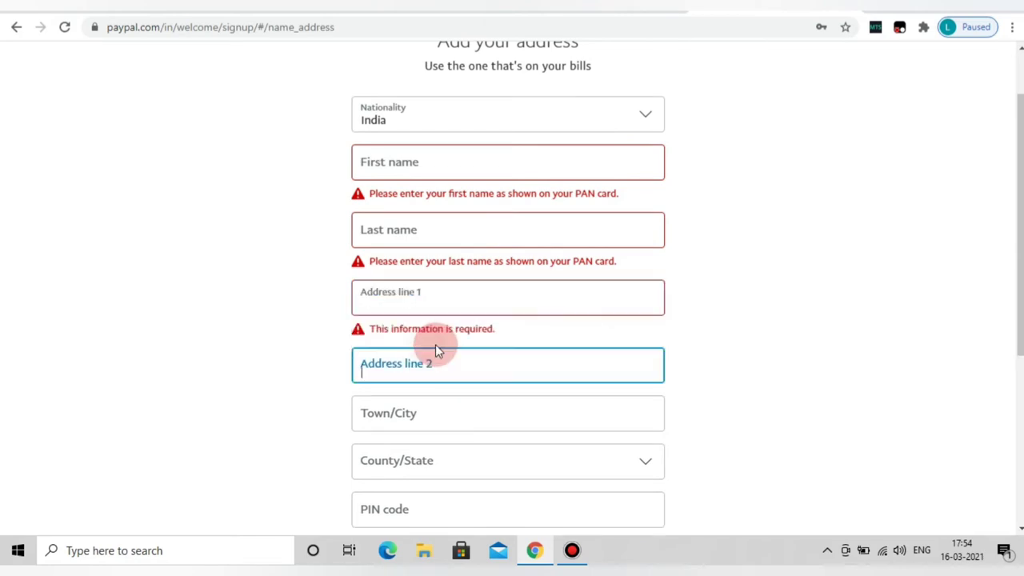
scroll(435, 347, down, 1)
click(435, 330)
Open and close the state list without choosing, then pass through the PIN code field
click(449, 385)
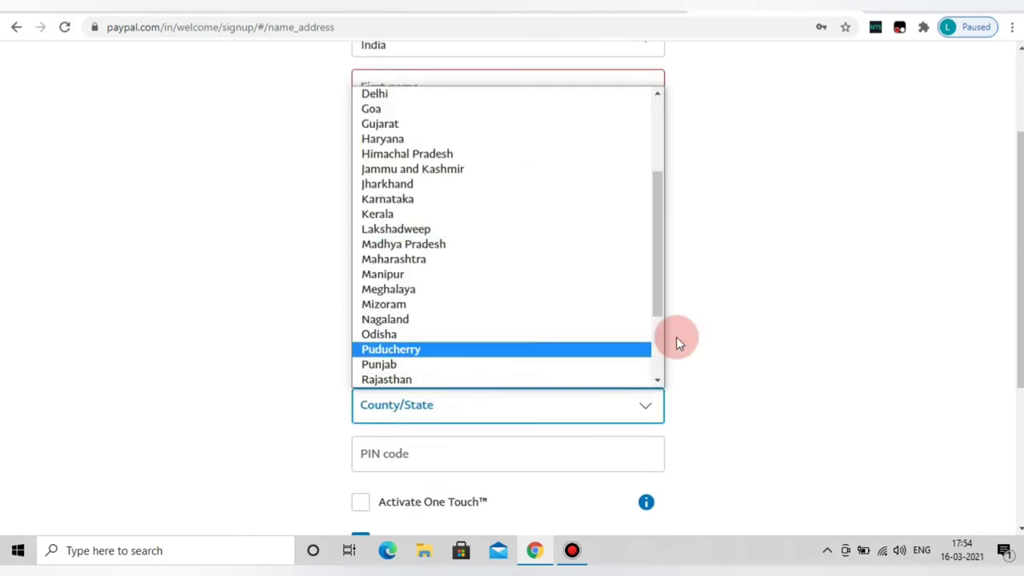
click(676, 342)
scroll(603, 370, down, 1)
click(467, 397)
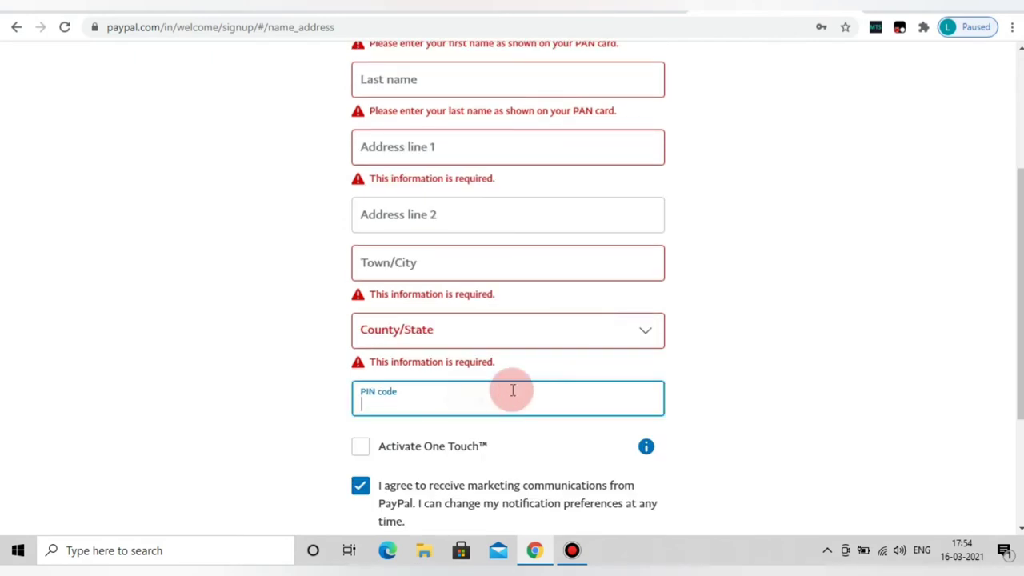
scroll(512, 390, down, 1)
click(360, 381)
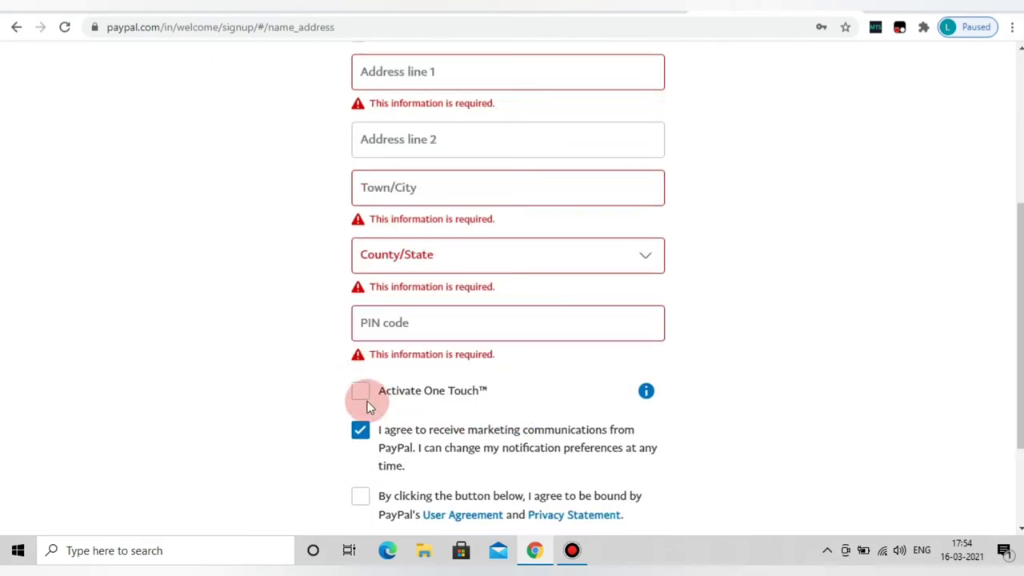
Check the One Touch explanation and leave One Touch turned off
click(361, 393)
click(648, 395)
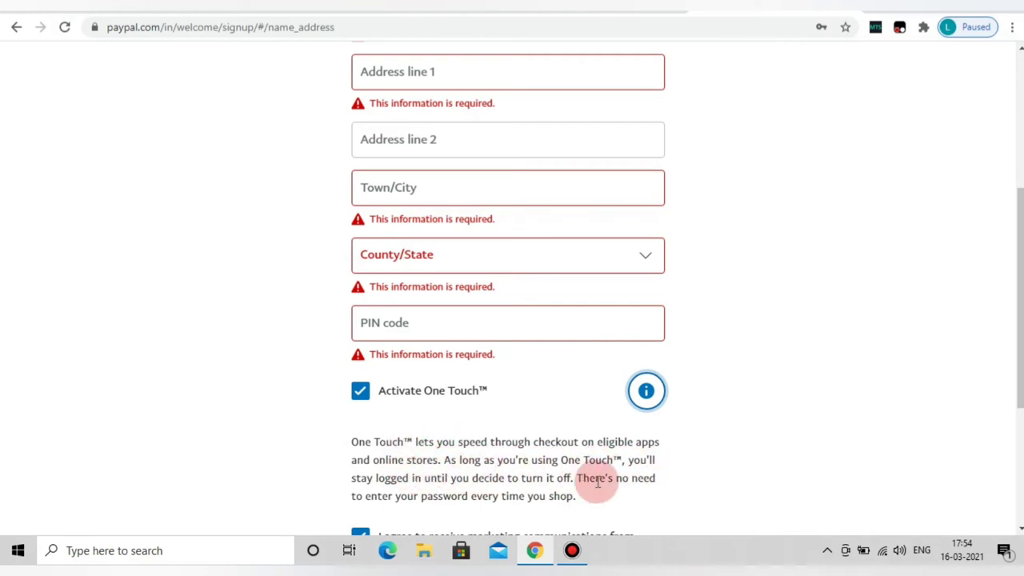
click(360, 392)
Tick the User Agreement and Privacy Statement consent and choose Agree and Create Account
scroll(514, 407, down, 2)
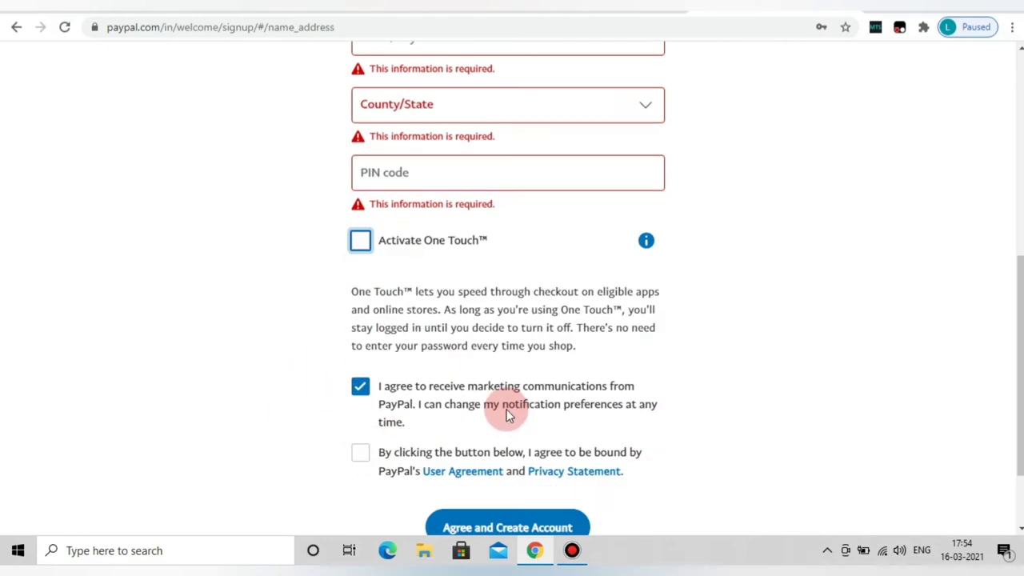
click(370, 460)
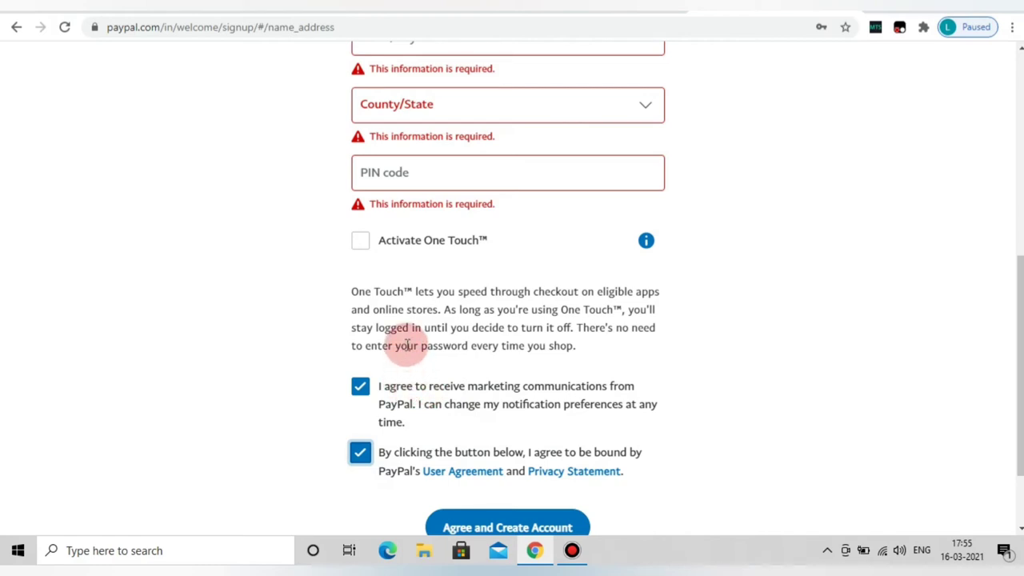
click(572, 530)
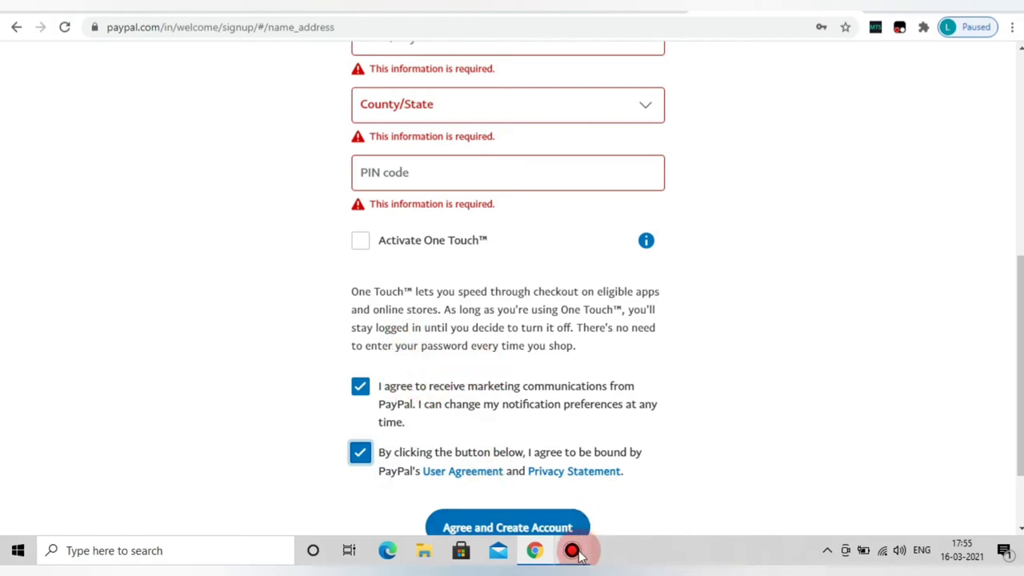
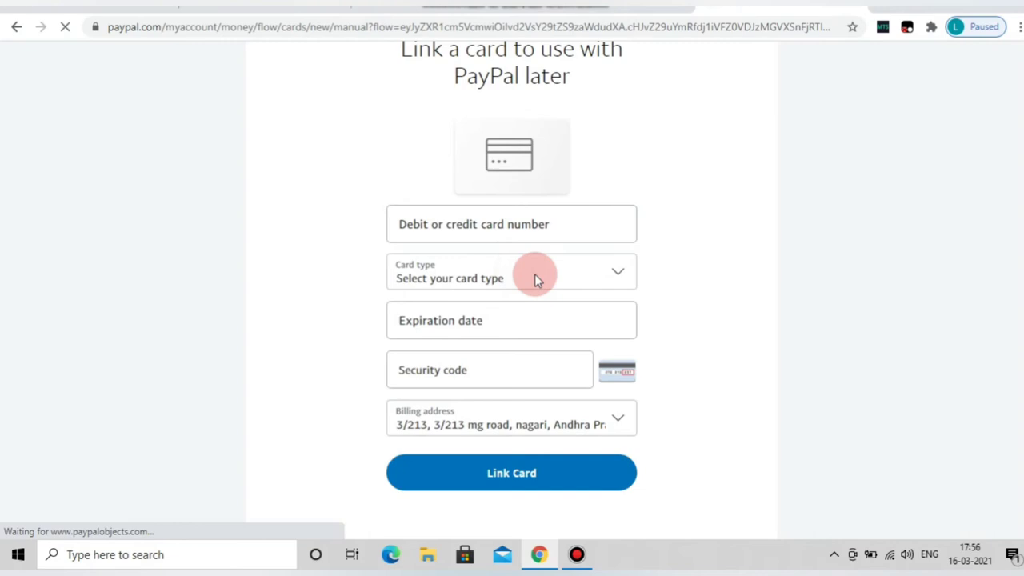
Browse the Card type options and settle on MasterCard
click(533, 278)
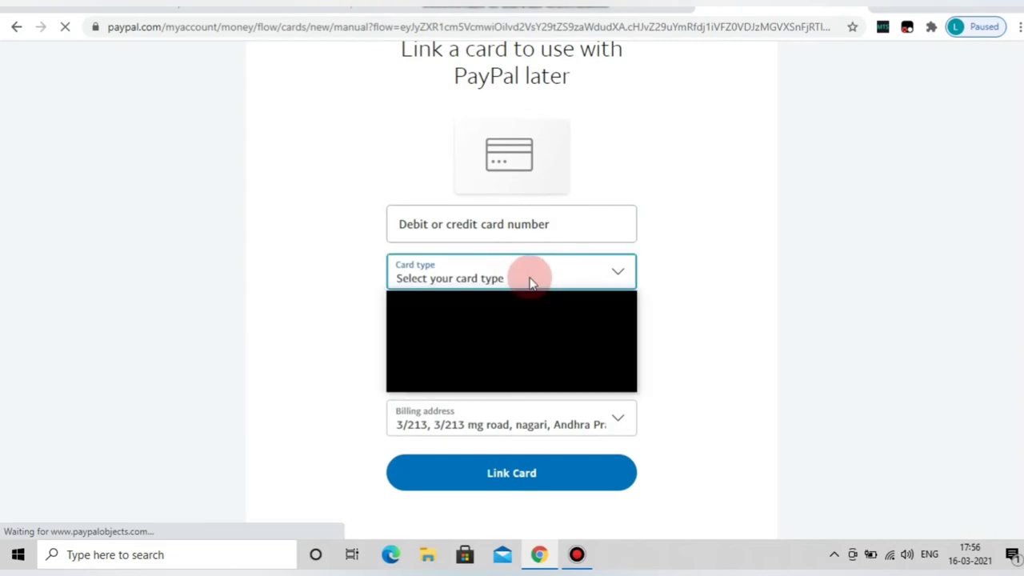
key(Down)
key(Down)
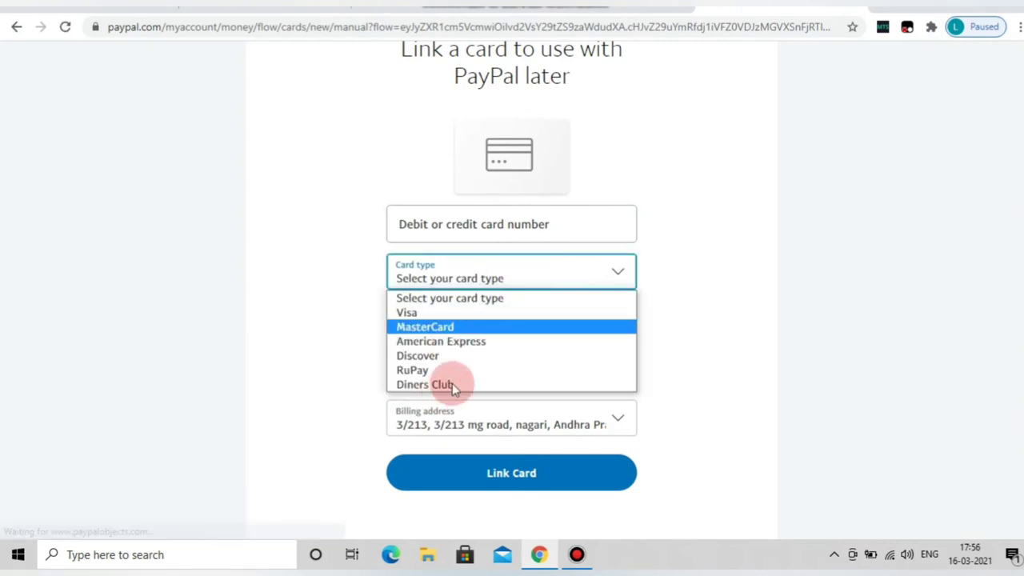
key(Down)
key(Down)
key(Down)
key(Down)
key(Home)
click(500, 225)
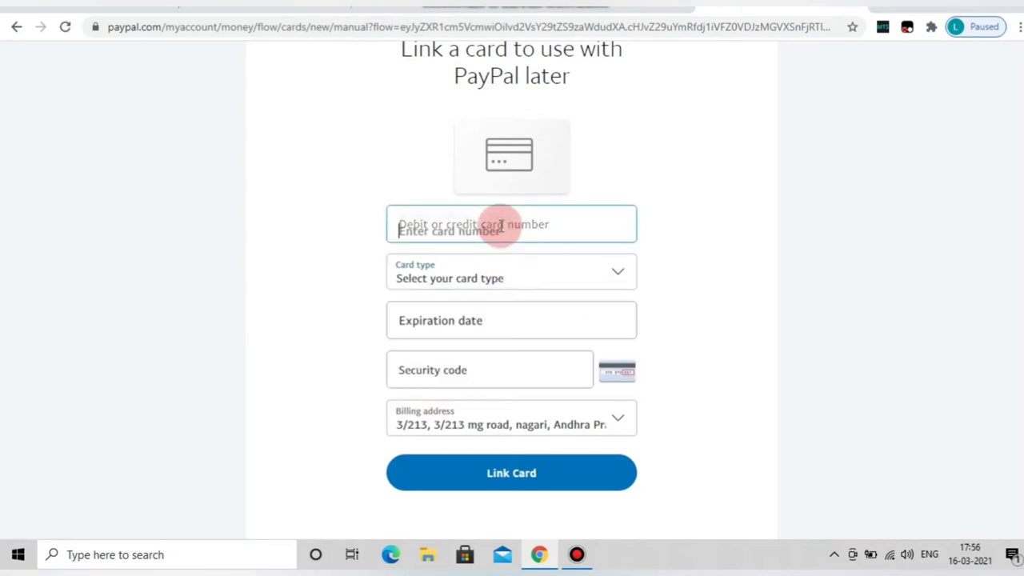
click(490, 275)
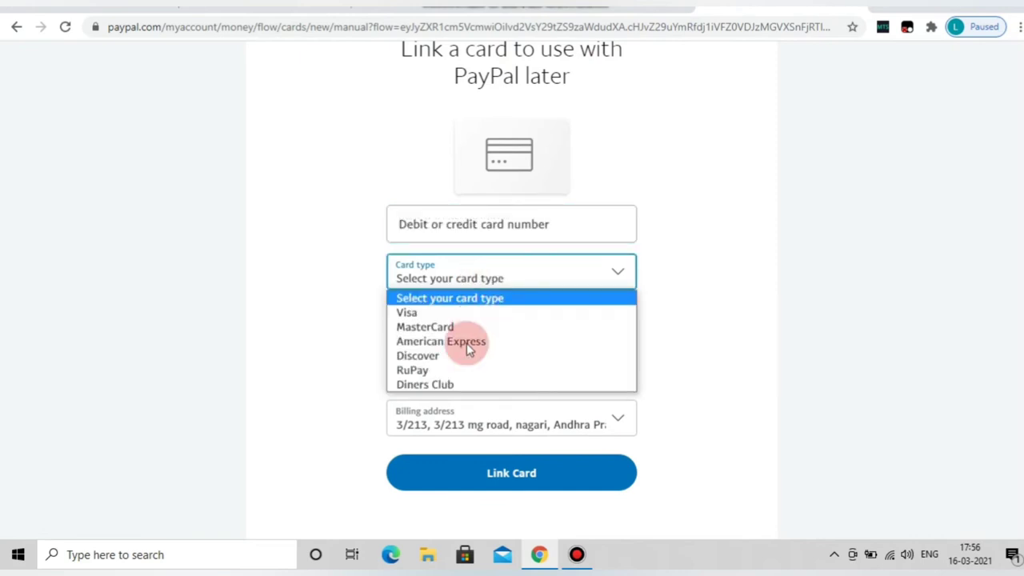
key(Up)
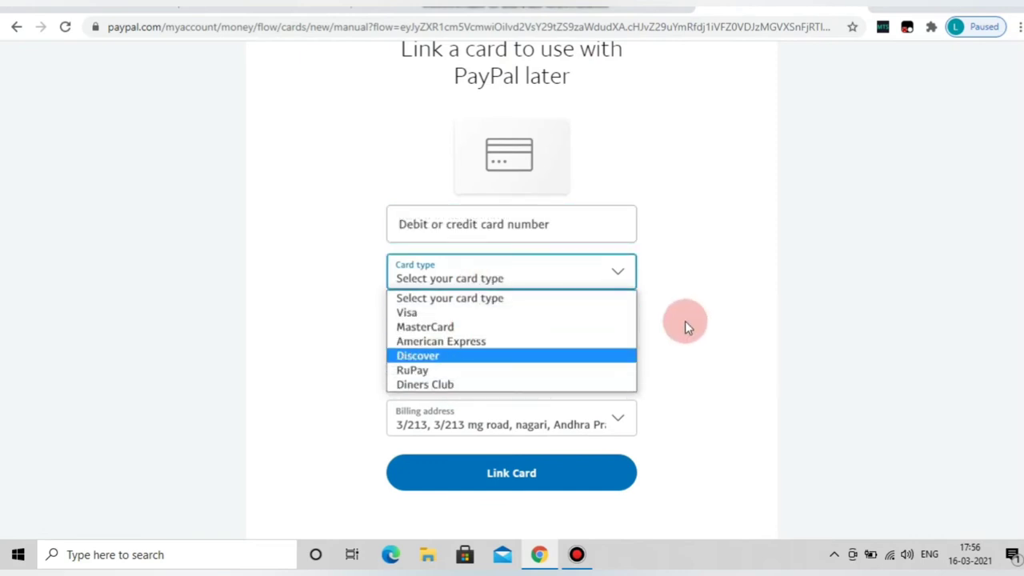
key(Up)
key(Up)
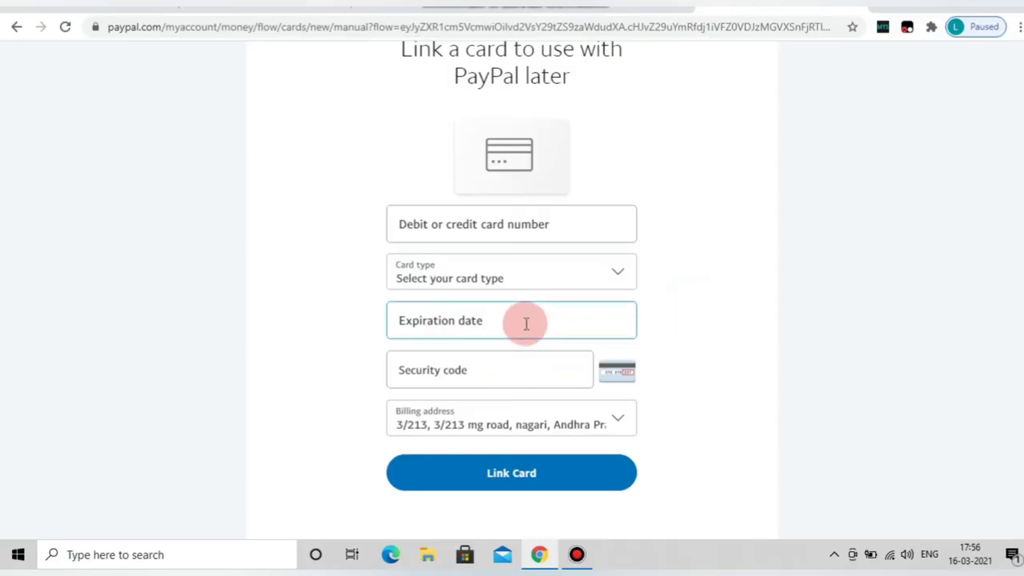
Fill in the expiration date and security code, then submit Link Card for the bank OTP
click(524, 321)
click(528, 367)
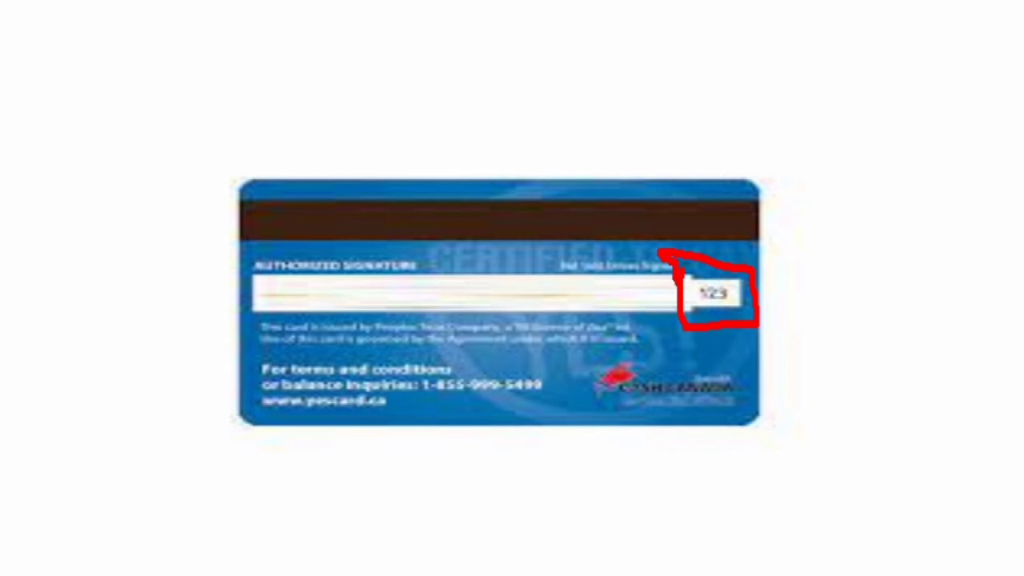
click(512, 367)
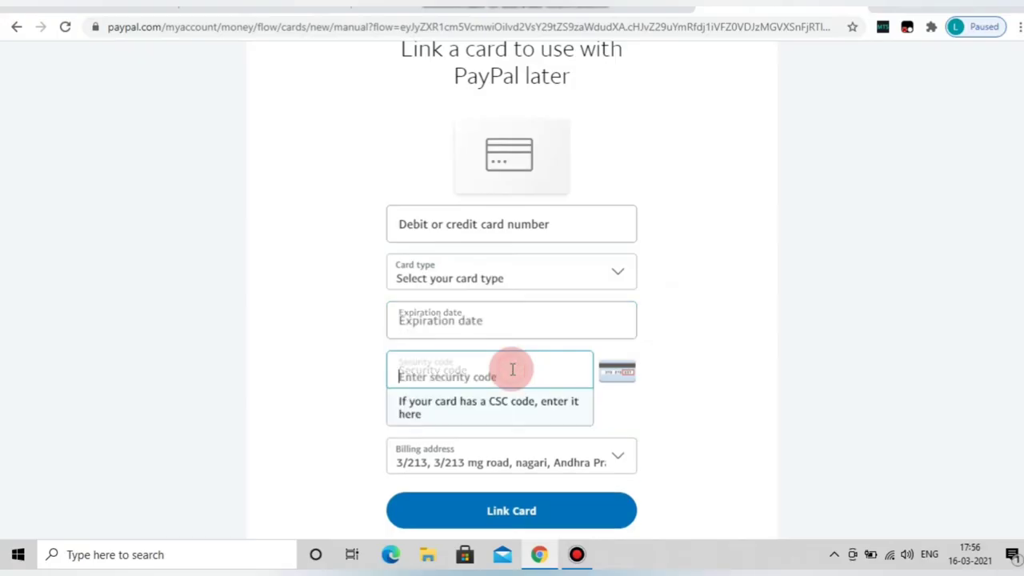
scroll(555, 368, down, 1)
click(530, 440)
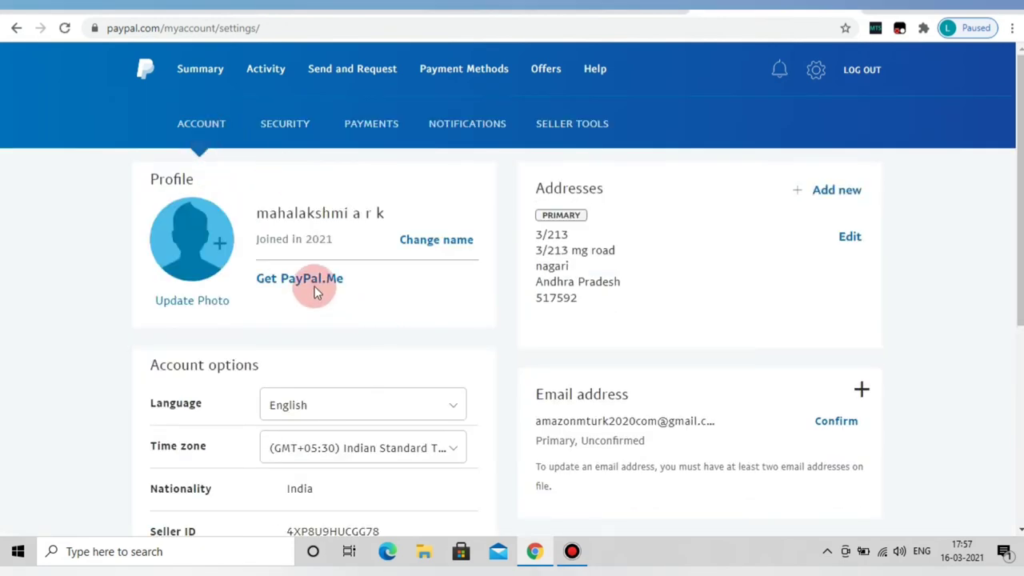
Scroll through the Account settings covering profile, account options and phone numbers
scroll(304, 259, down, 1)
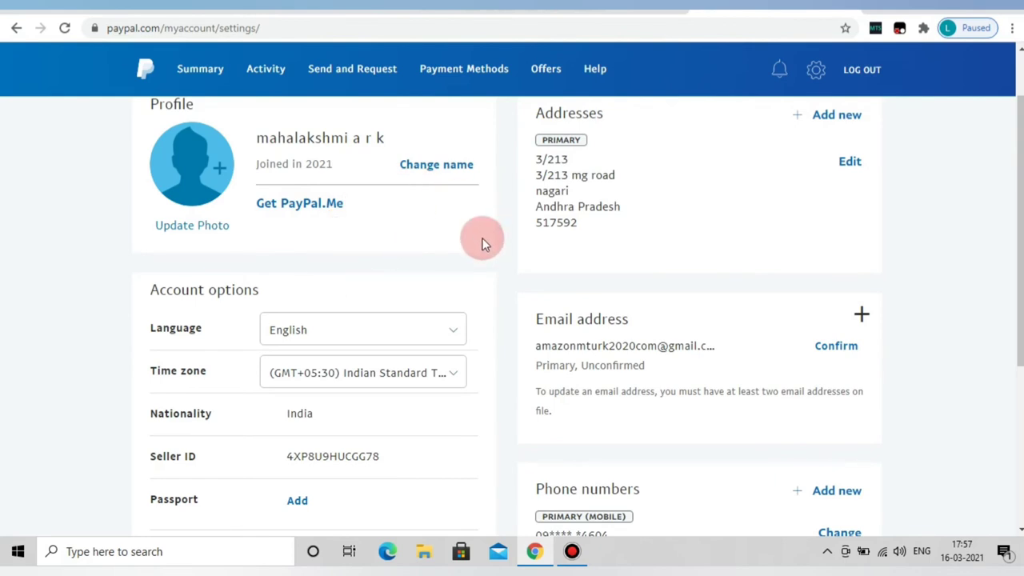
scroll(643, 208, down, 2)
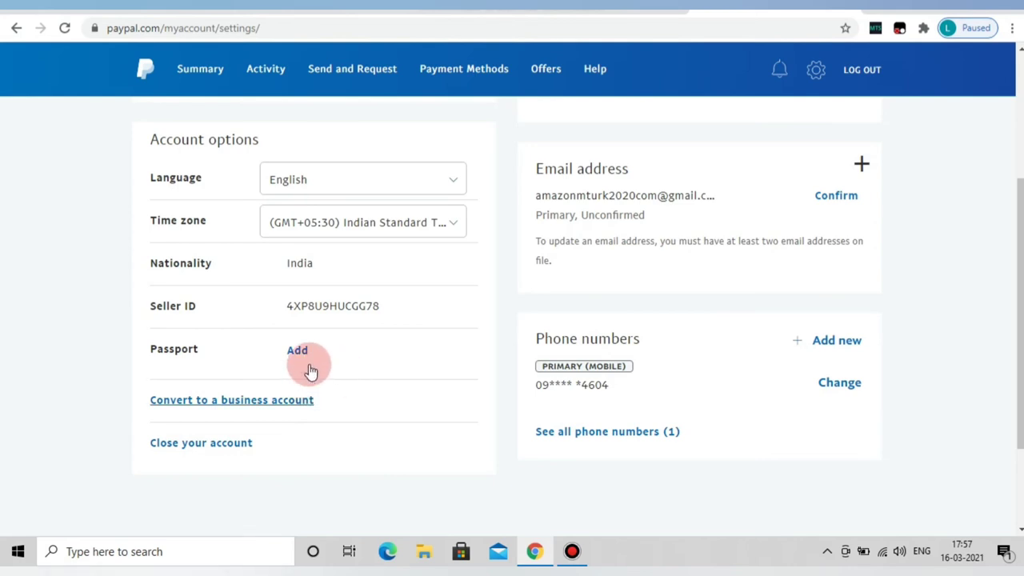
scroll(299, 387, up, 1)
scroll(300, 387, up, 2)
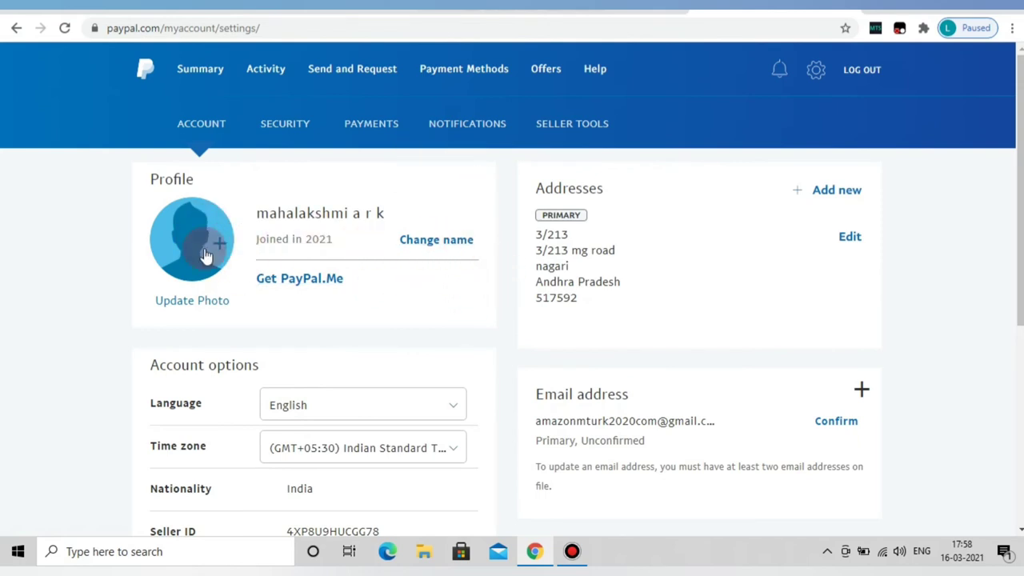
Go to the Message Center and bring up the Help panel
click(275, 330)
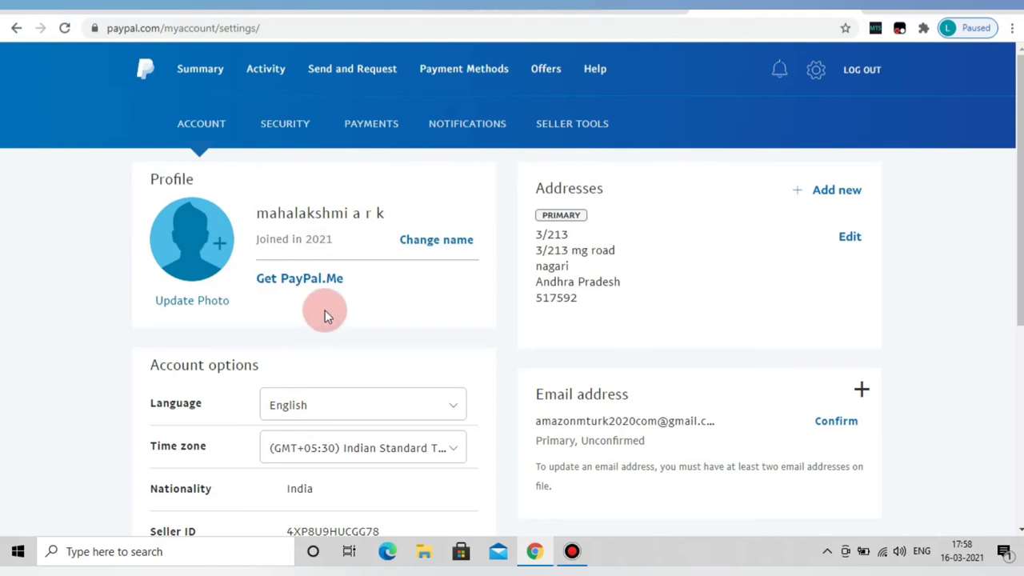
scroll(390, 310, down, 5)
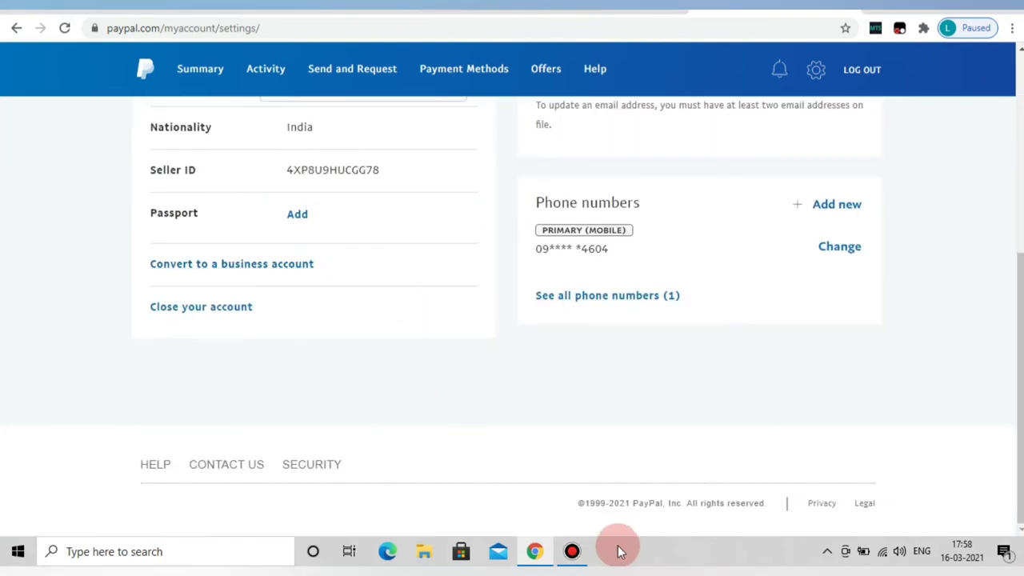
click(574, 550)
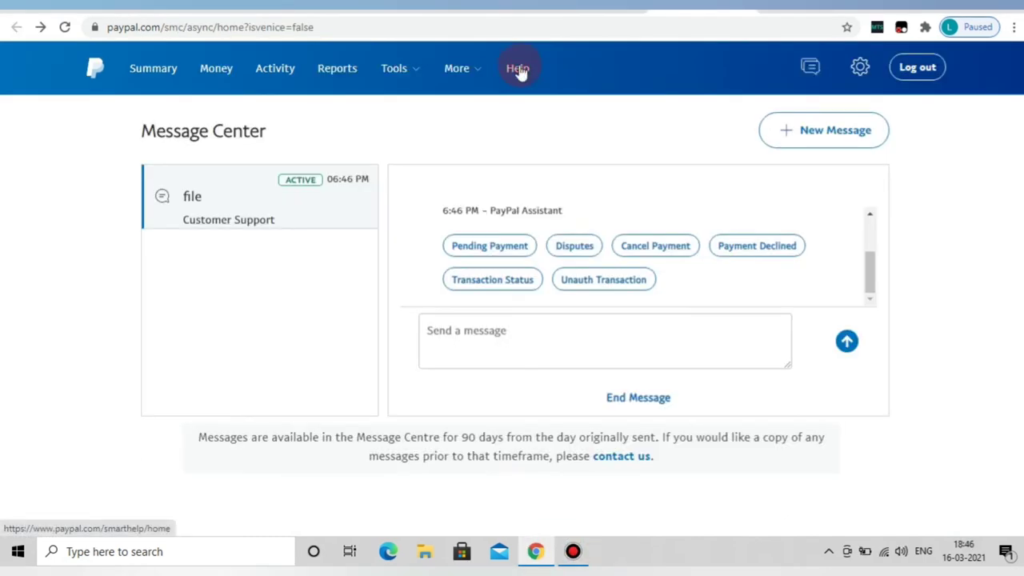
click(518, 70)
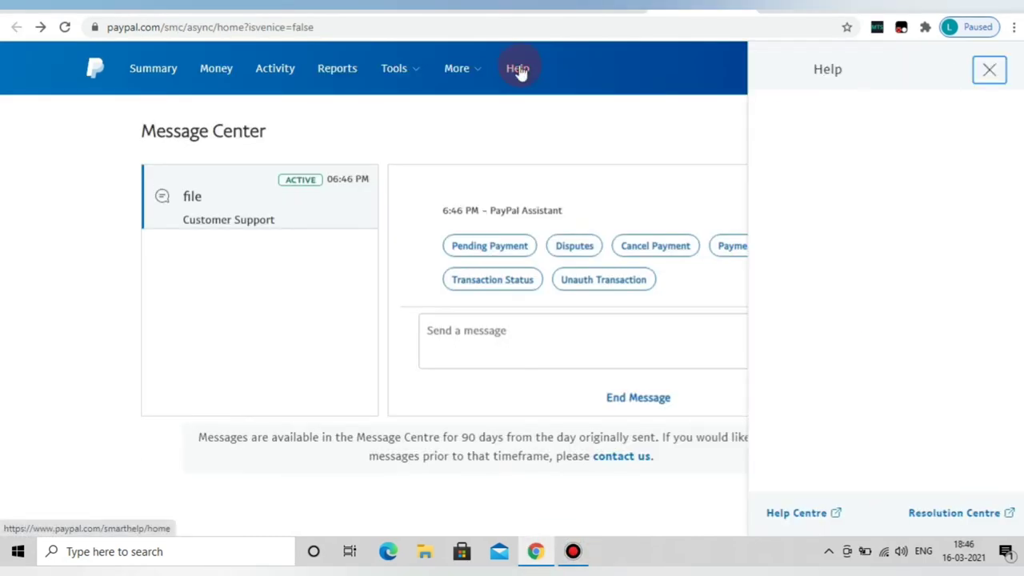
Open the Help Centre home and look through its Common Questions
click(800, 516)
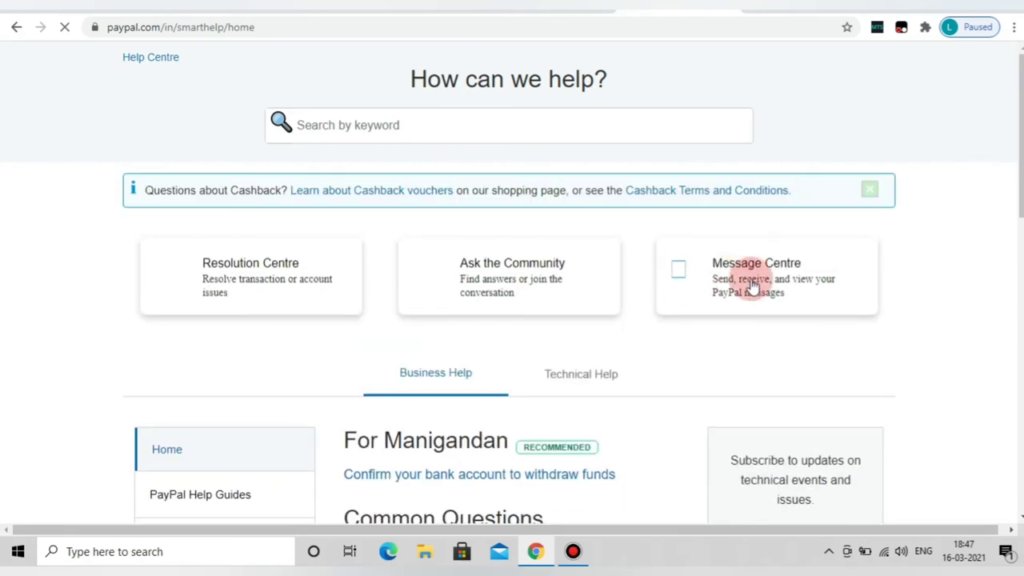
scroll(750, 285, down, 3)
scroll(704, 216, up, 3)
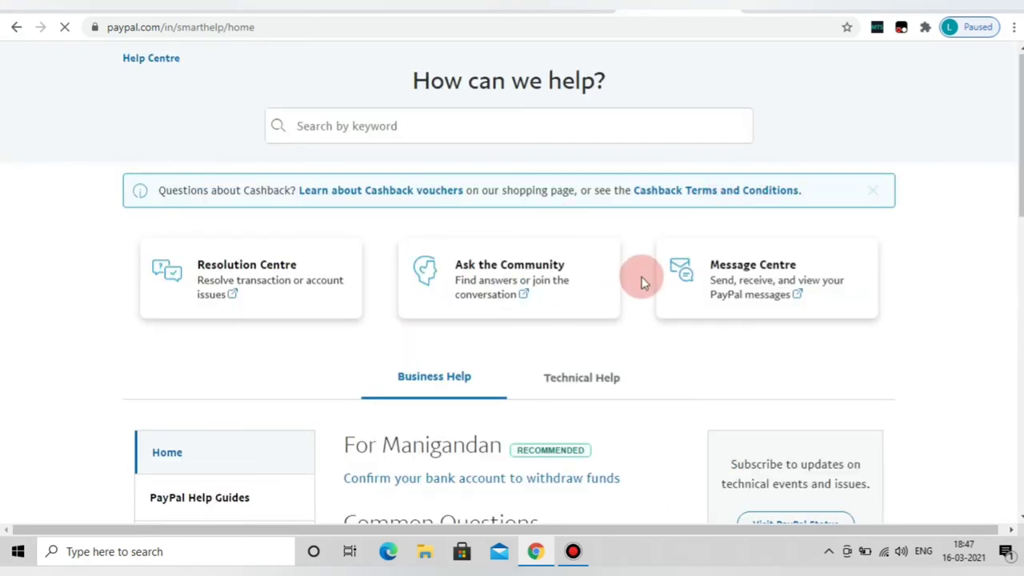
scroll(815, 328, down, 10)
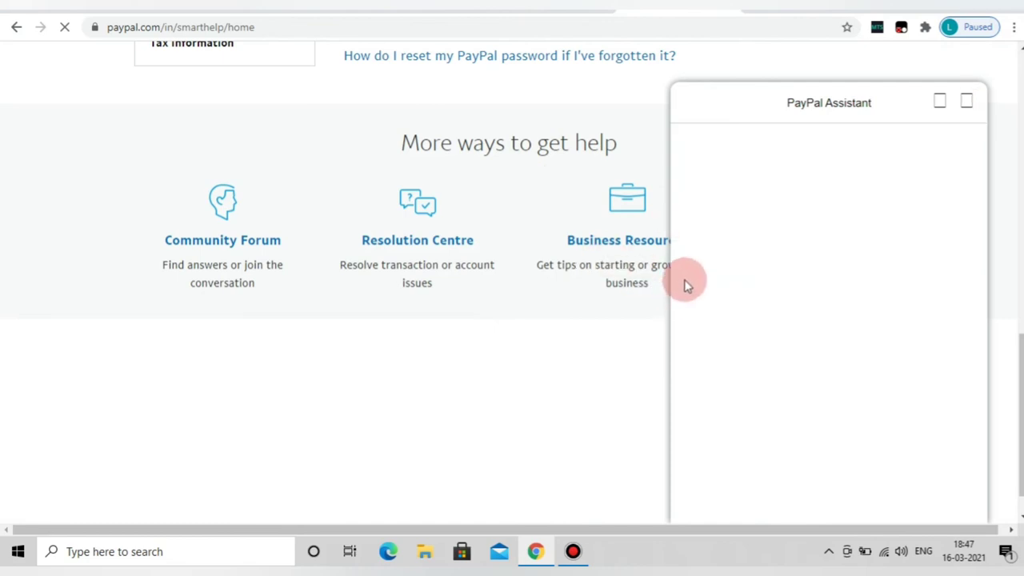
scroll(788, 224, up, 5)
scroll(725, 196, up, 4)
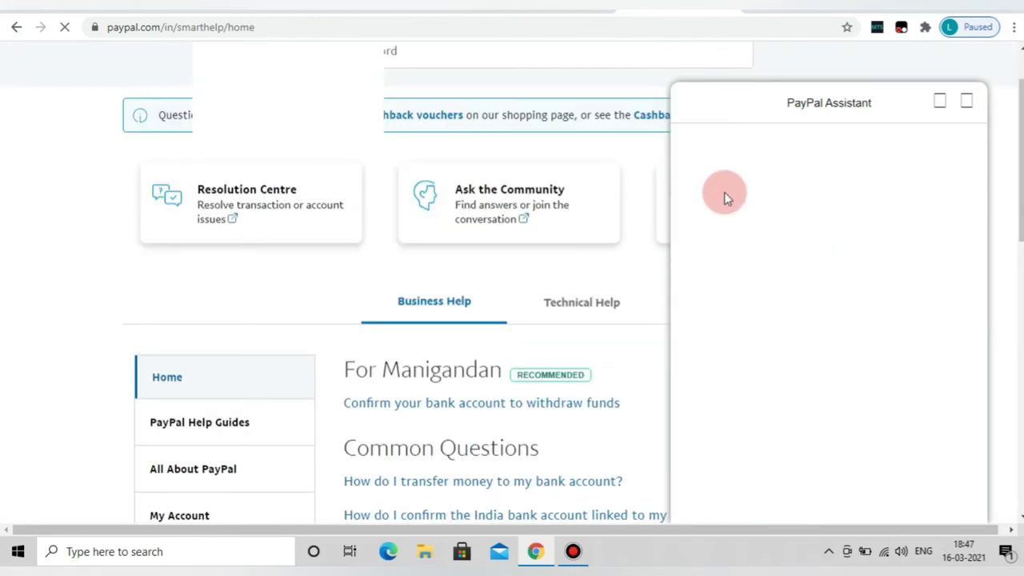
scroll(734, 175, up, 1)
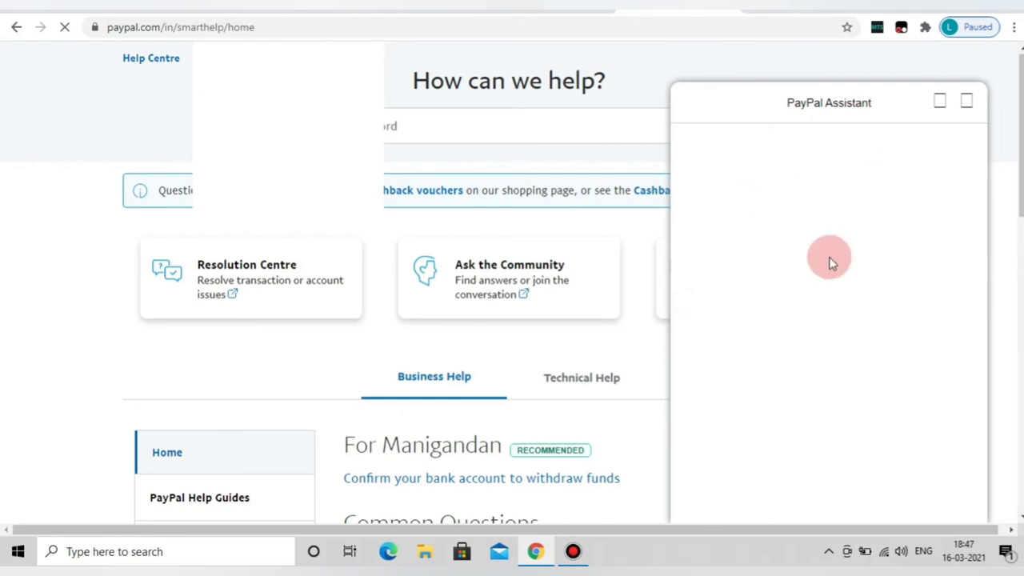
scroll(370, 238, down, 4)
scroll(387, 234, up, 4)
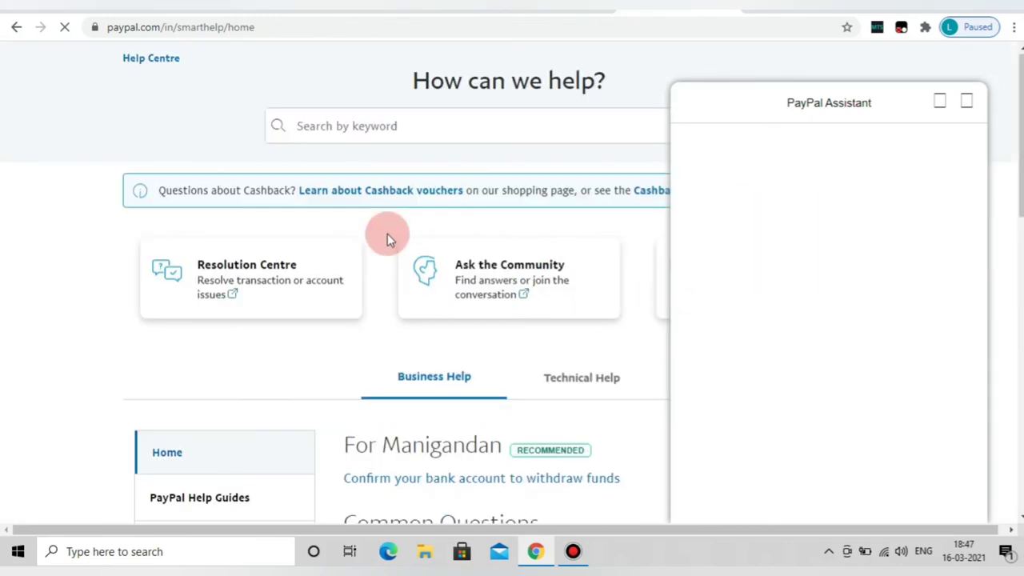
scroll(639, 249, down, 1)
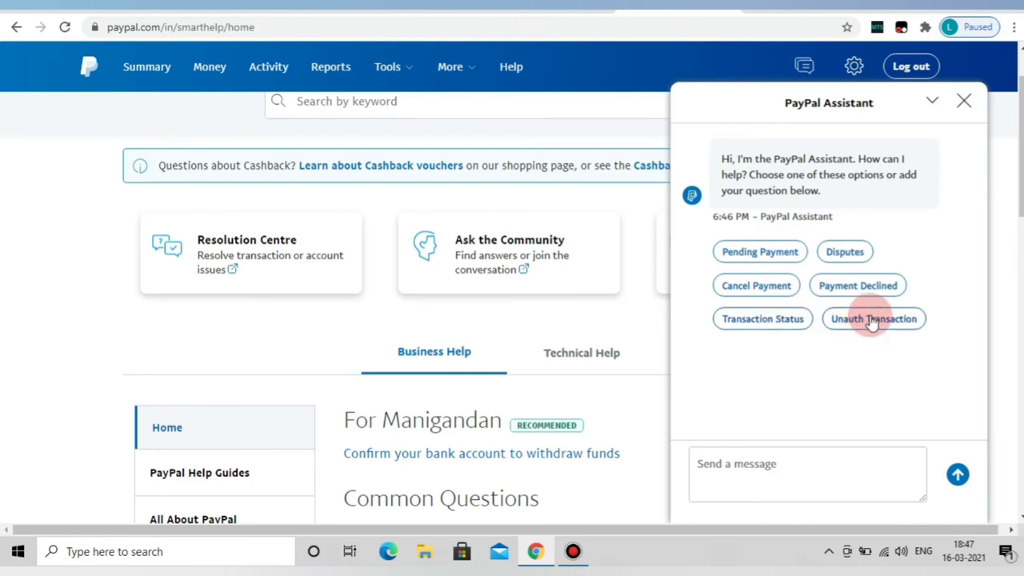
scroll(720, 400, down, 2)
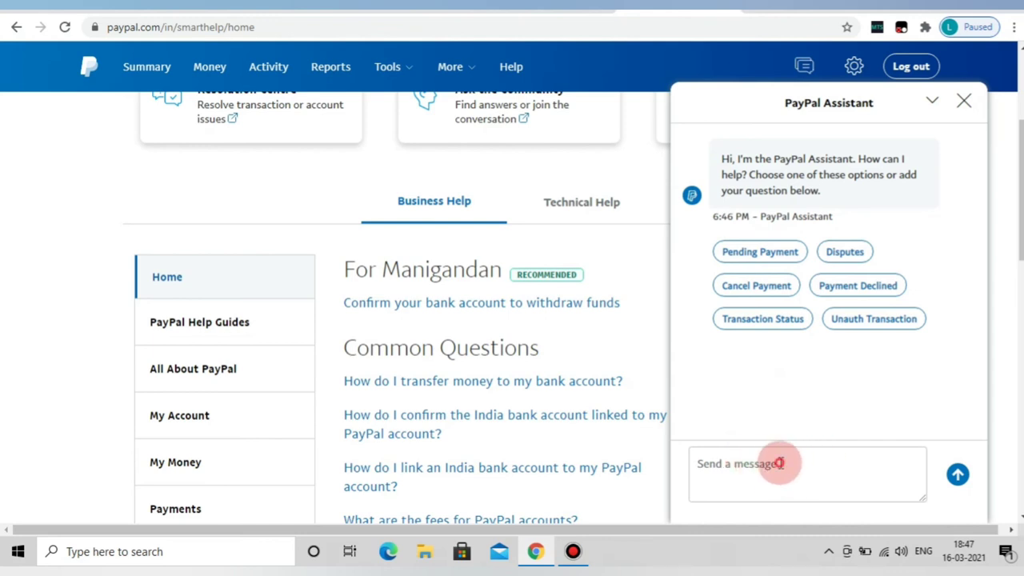
Start a PayPal Assistant message and review its Disputes and Transaction Status topics
click(778, 463)
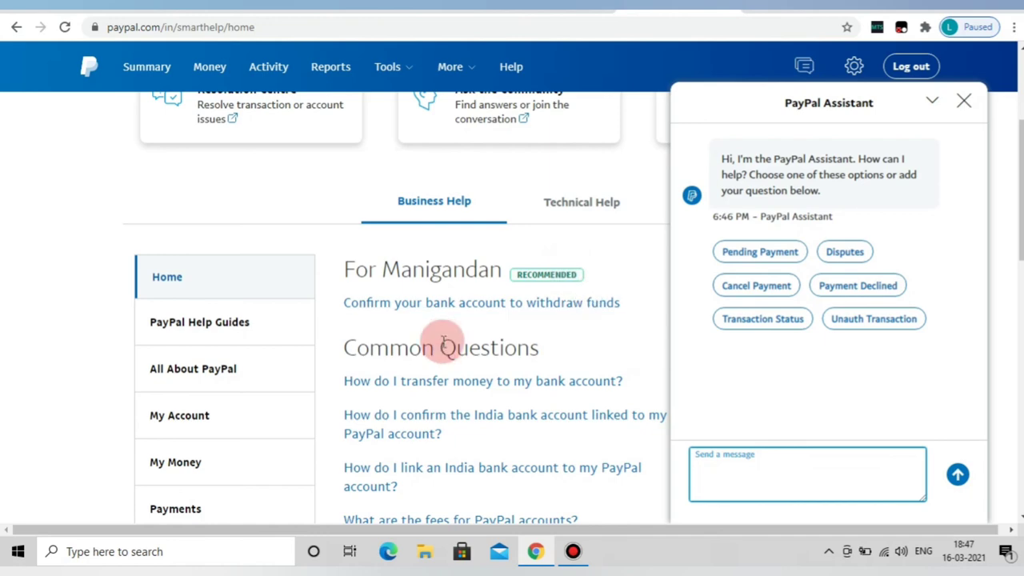
scroll(471, 315, down, 1)
scroll(508, 359, down, 1)
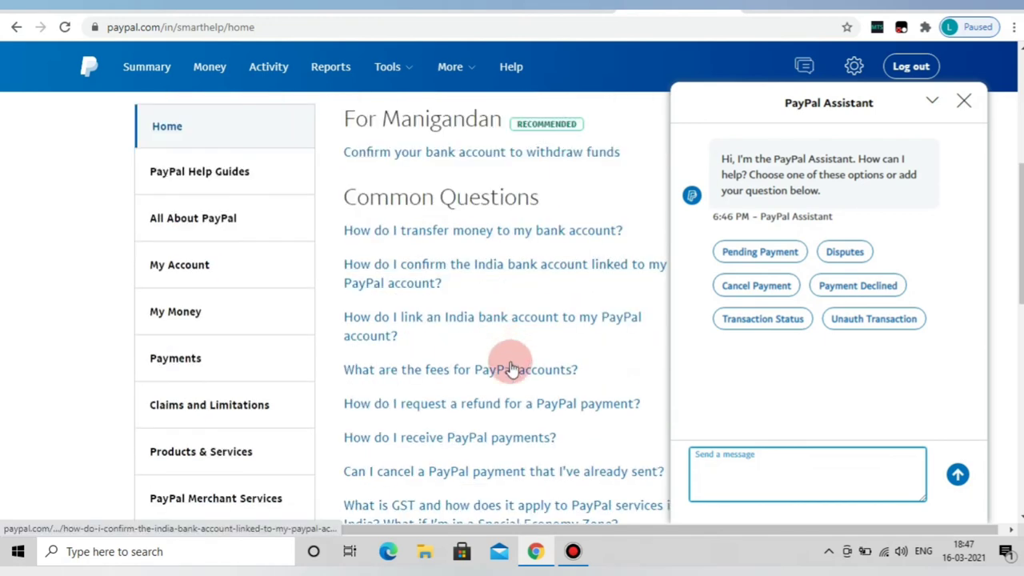
scroll(509, 368, down, 2)
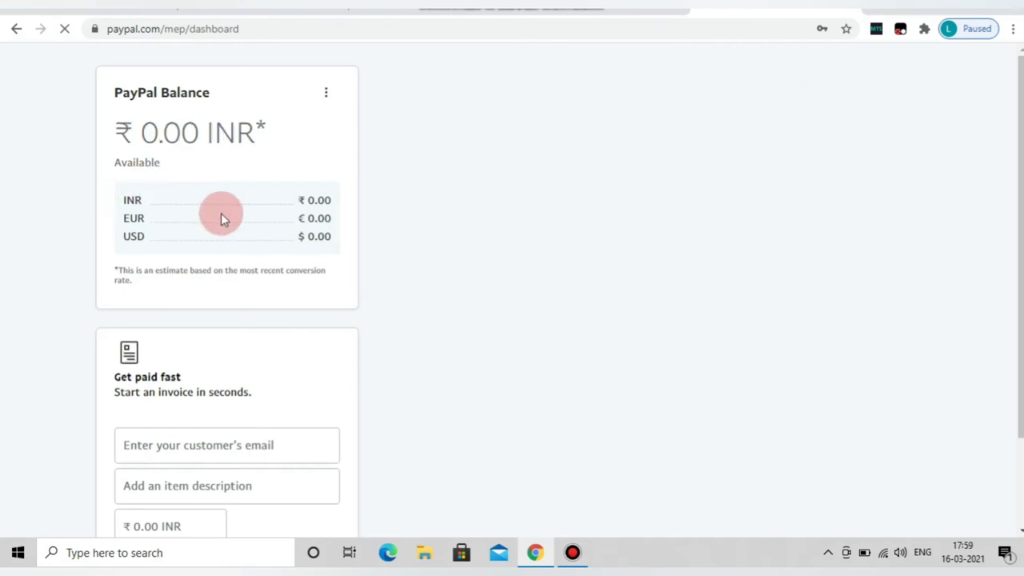
View the ₹0.00 INR PayPal Balance card and the Recent activity list
scroll(214, 256, down, 1)
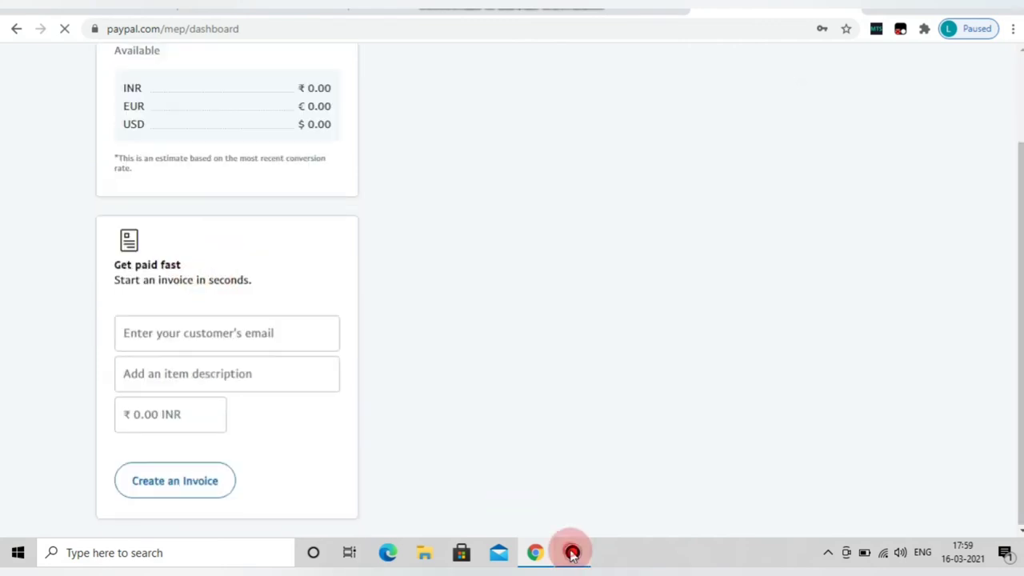
click(572, 553)
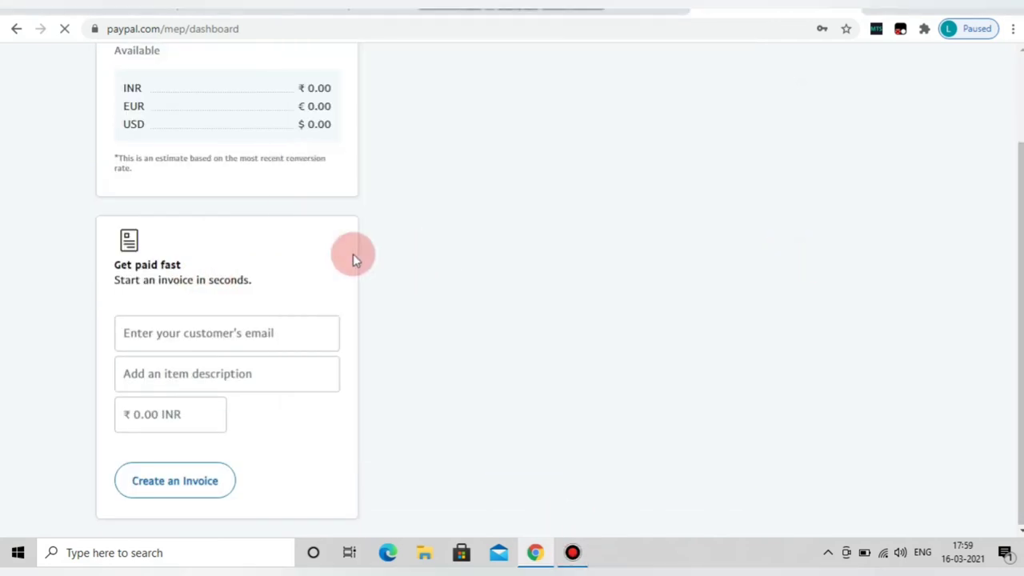
scroll(353, 254, up, 1)
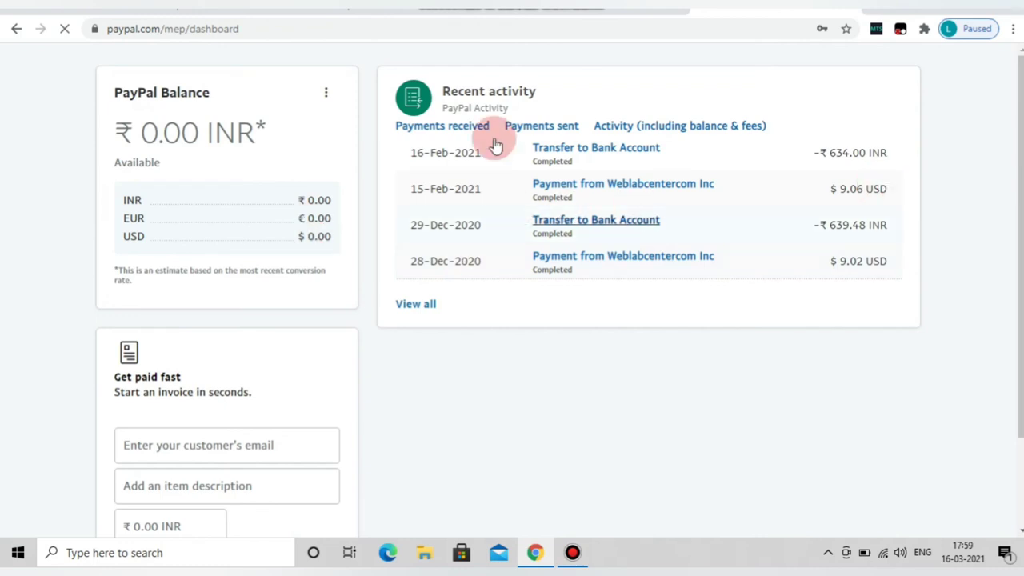